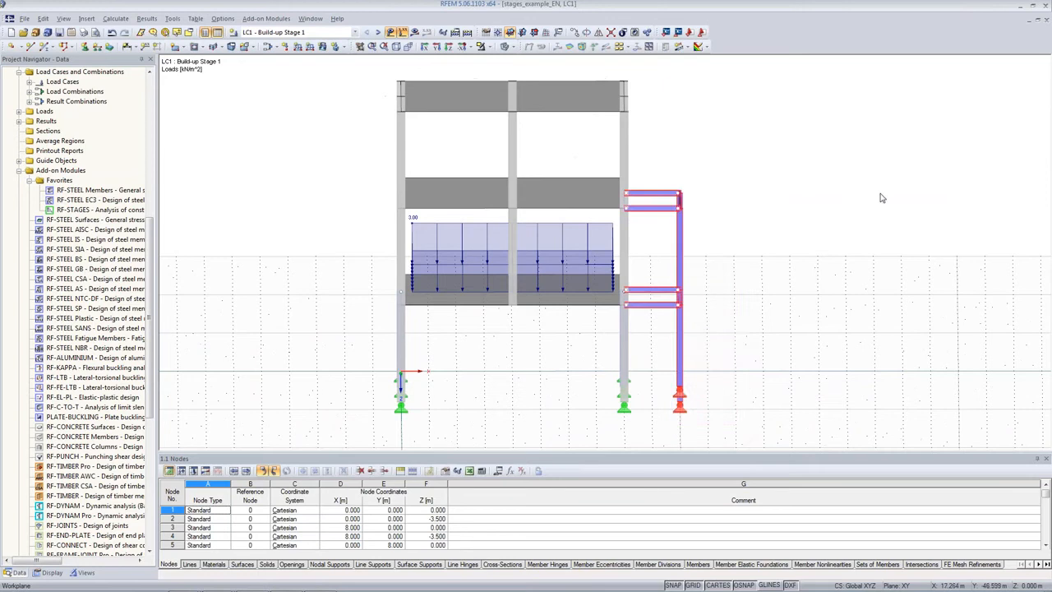
- Compare the loads of the build-up stage load cases on the 3D model and return to LC1 - Build-up Stage 1
middle_click_drag(869, 216, 674, 215, "ctrl")
key("Escape")
left_click(279, 32)
left_click(277, 41)
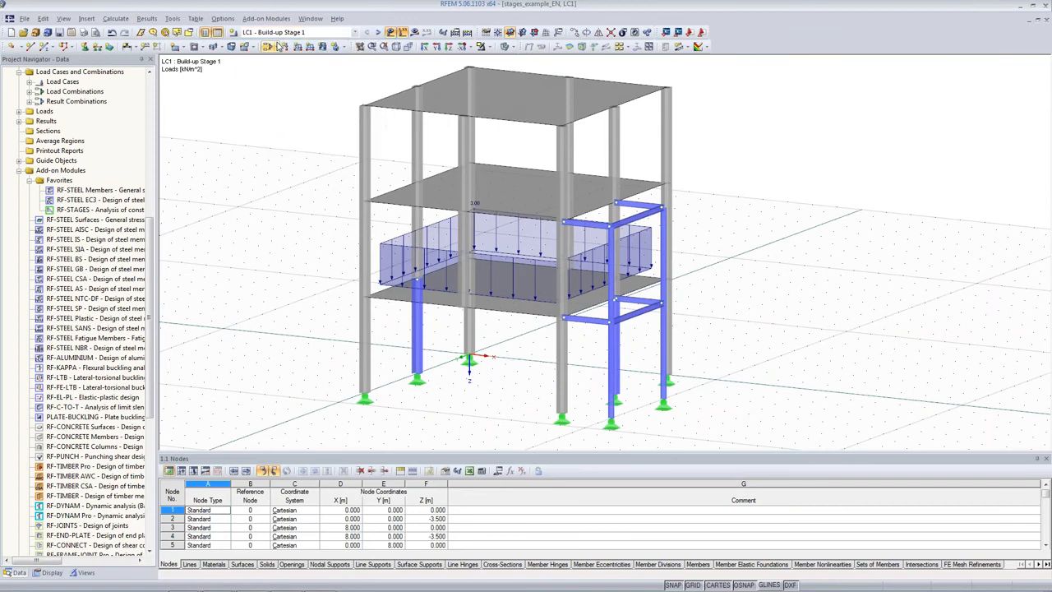
left_click(377, 33)
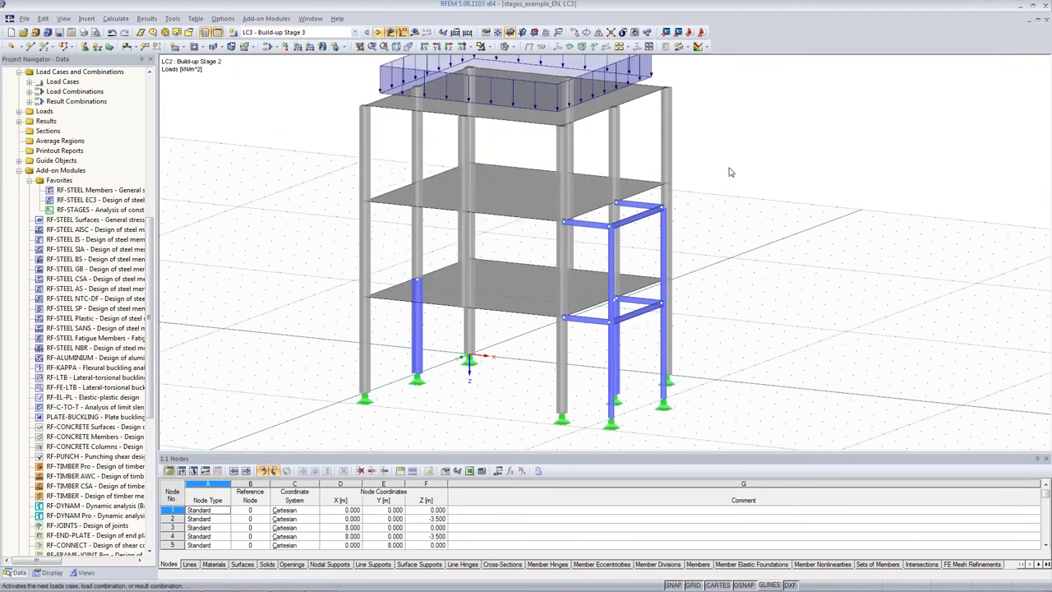
left_click(366, 32)
left_click(279, 32)
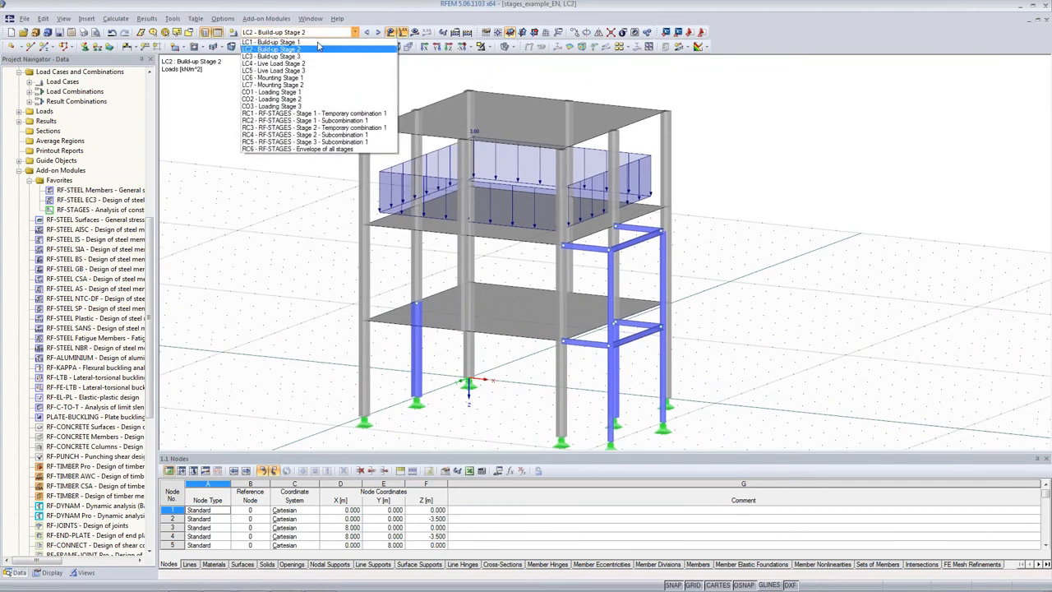
left_click(319, 42)
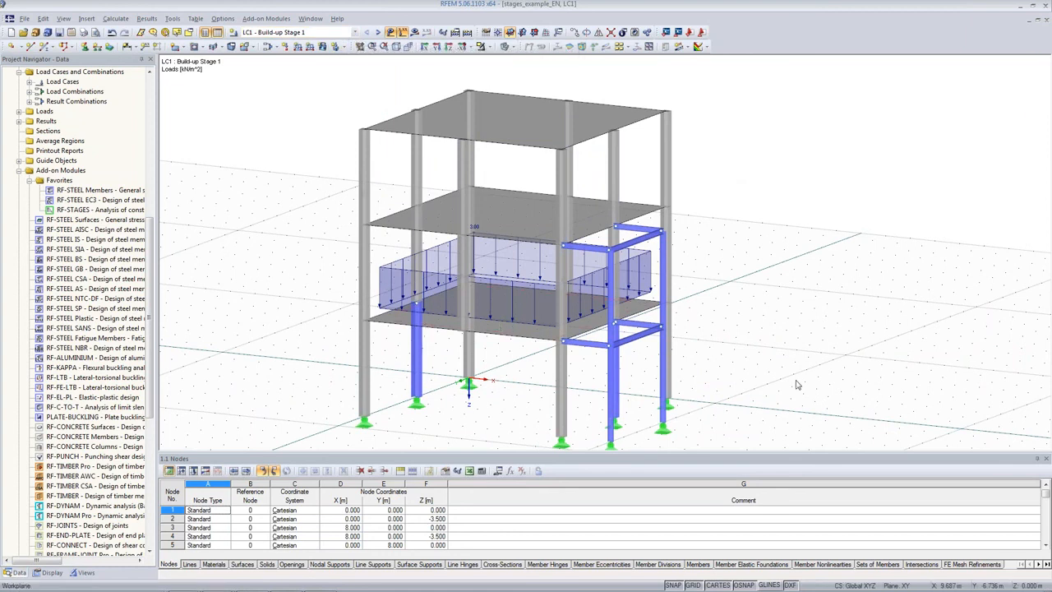
- Examine the building storey by storey, highlighting the lowest, middle and uppermost parts of the structure in turn
middle_click_drag(795, 390, 781, 329, "ctrl")
left_click_drag(319, 286, 765, 431)
mouse_move(787, 238)
middle_mouse_down("ctrl")
mouse_move(745, 284)
mouse_move(787, 244)
middle_mouse_up("ctrl")
left_click_drag(281, 181, 775, 352)
middle_click_drag(774, 353, 707, 263, "ctrl")
left_click(332, 83)
left_click_drag(319, 72, 755, 246)
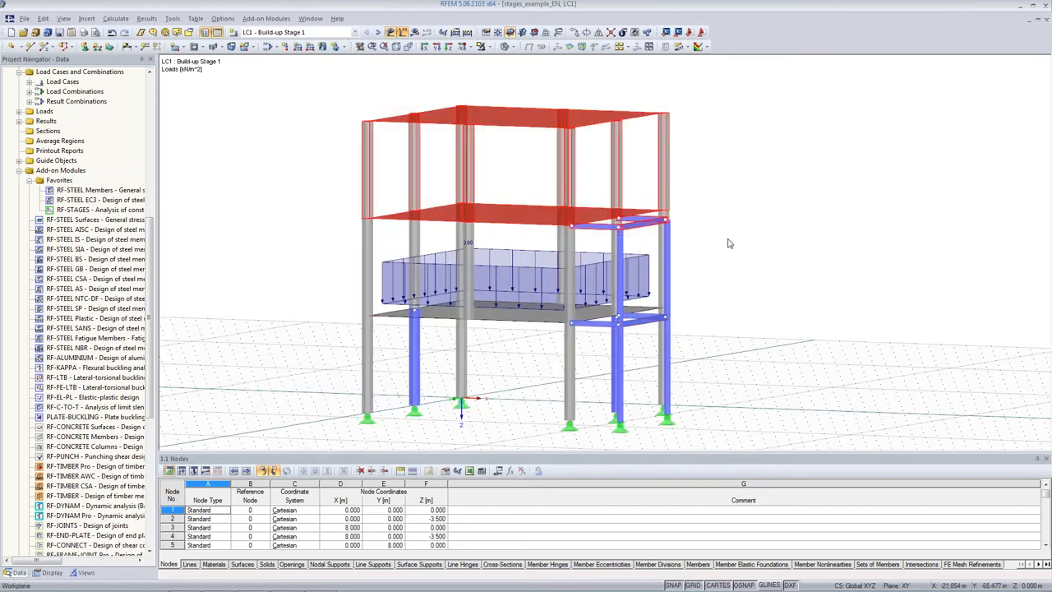
- Examine the steel side frame, the two temporary ground-floor columns and the surface load on the lowest slab by selecting each
middle_click_drag(786, 240, 805, 279, "ctrl")
left_click_drag(749, 167, 647, 457)
middle_click_drag(807, 230, 777, 243, "ctrl")
left_click(620, 380)
left_click(412, 360, "ctrl")
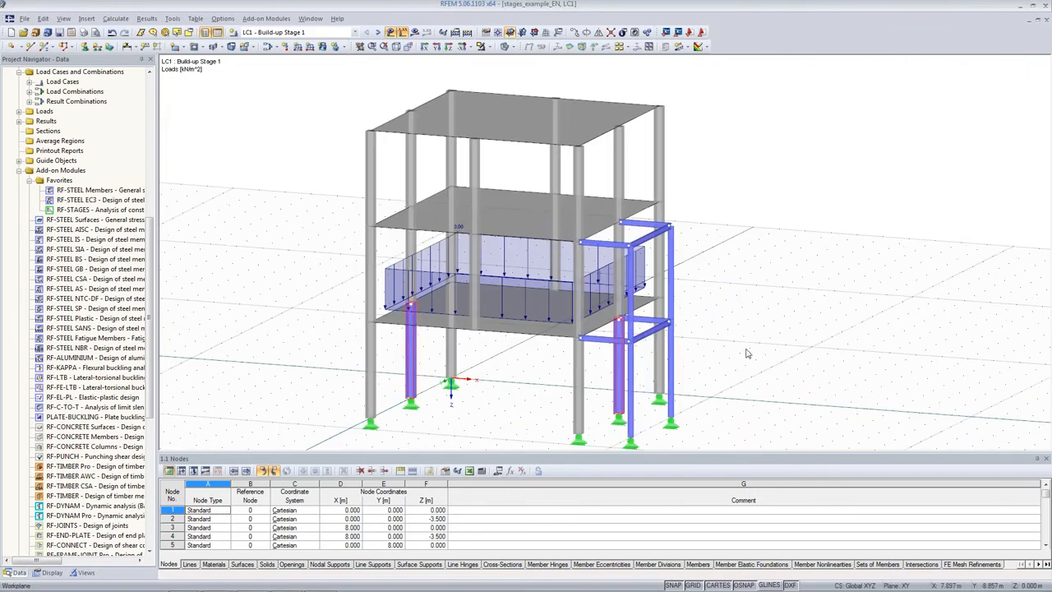
middle_click_drag(682, 362, 613, 356, "ctrl")
left_click(378, 267)
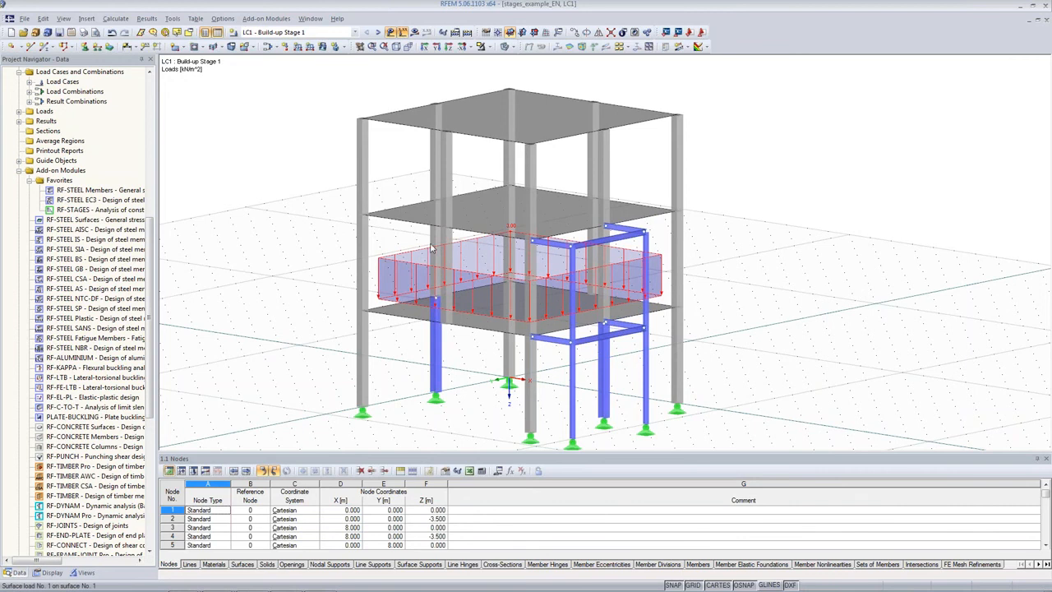
- Show the loads of build-up stages 2 and 3, followed by LC6 - Mounting Stage 1 and LC7 - Mounting Stage 2
left_click(378, 33)
left_click(378, 32)
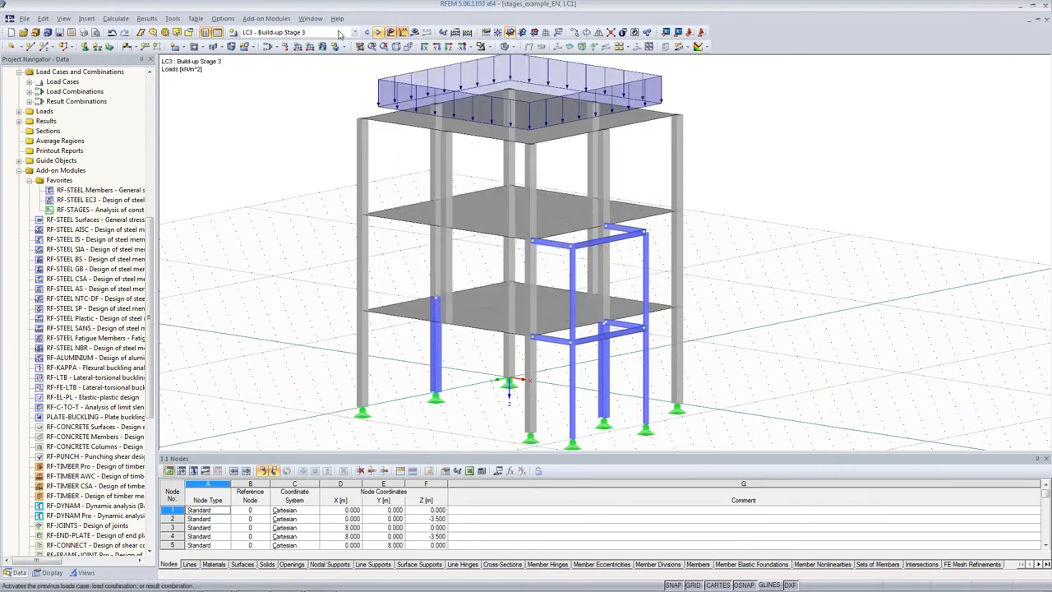
left_click(353, 32)
left_click(296, 78)
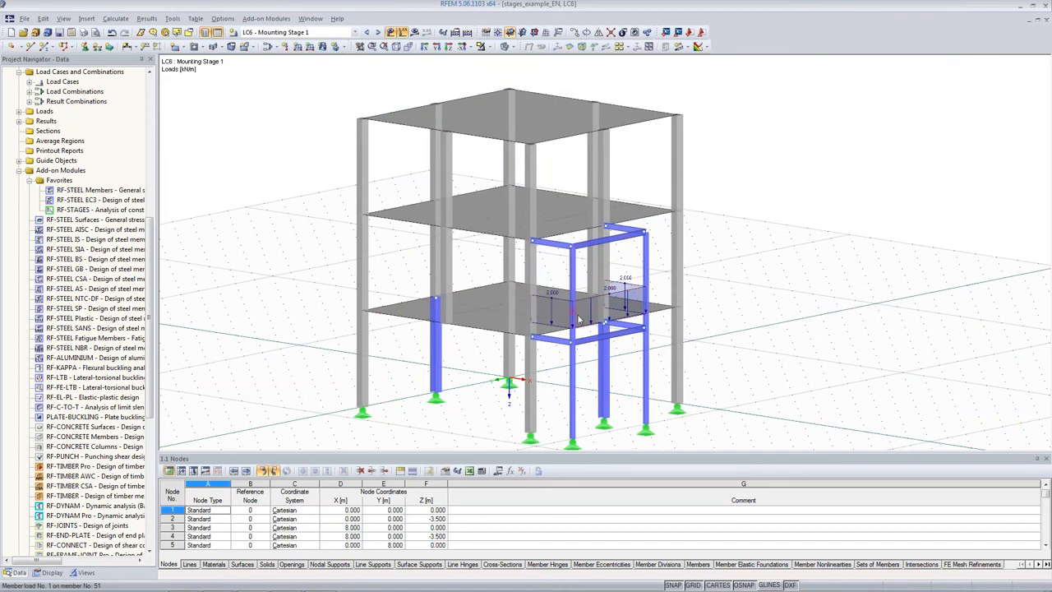
left_click(377, 32)
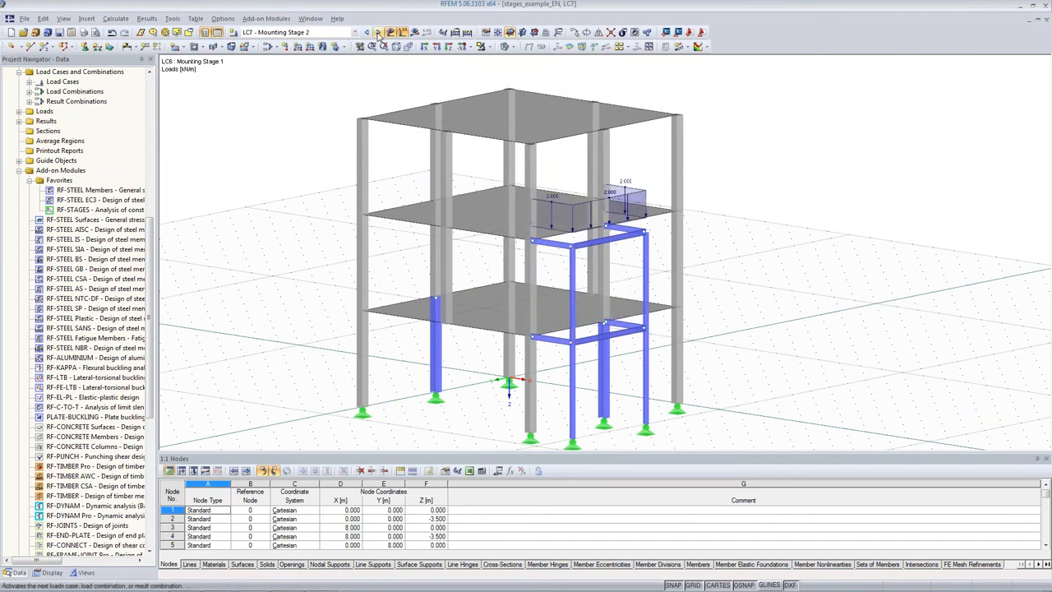
left_click(332, 34)
left_click(332, 34)
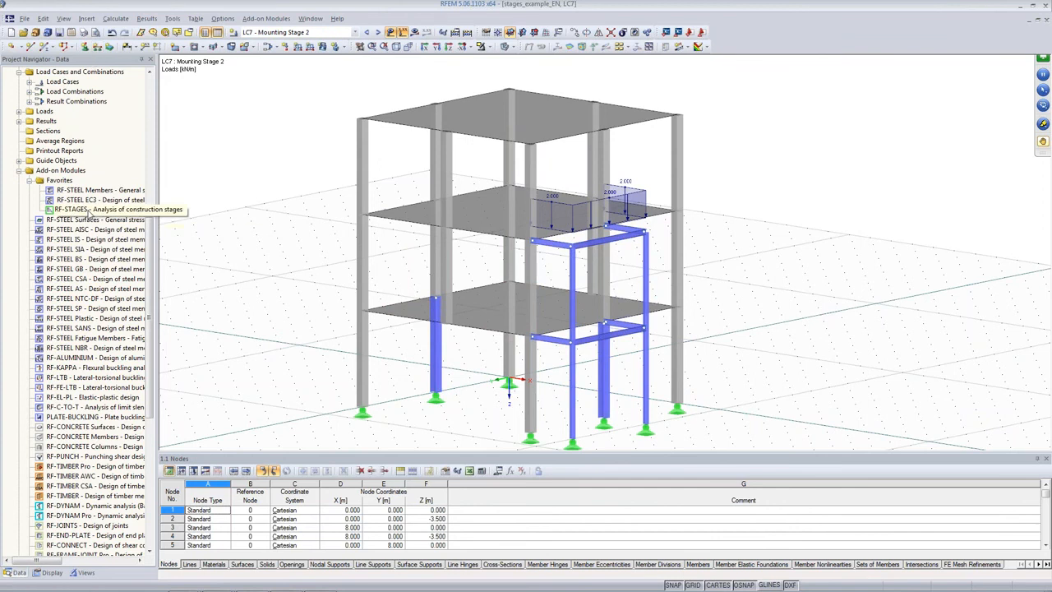
- Open the RF-STAGES add-on module and add two more construction stages to the existing one
scroll(90, 212, "down", 1)
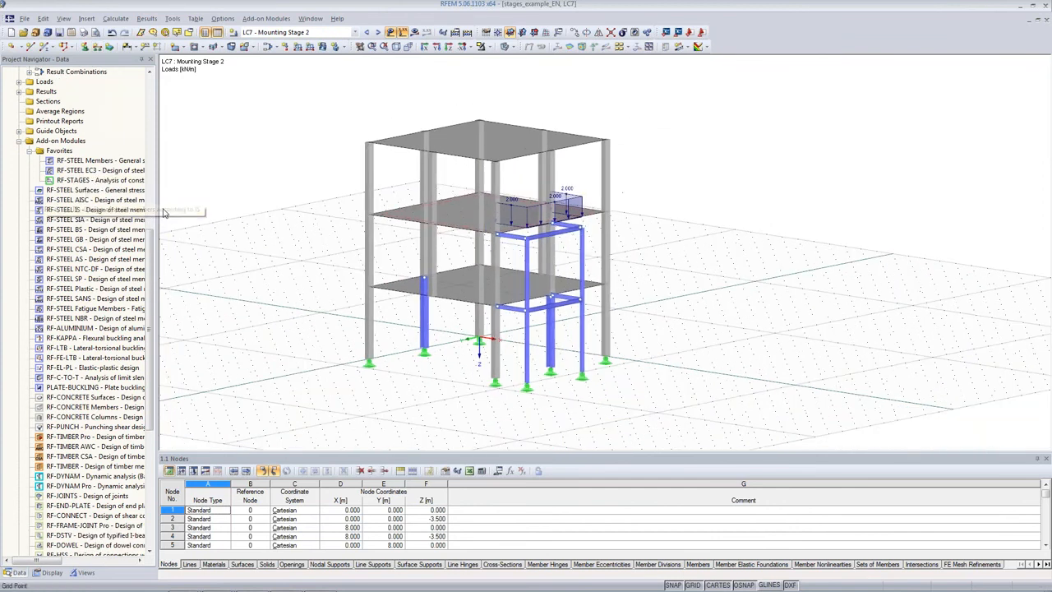
double_click(83, 179)
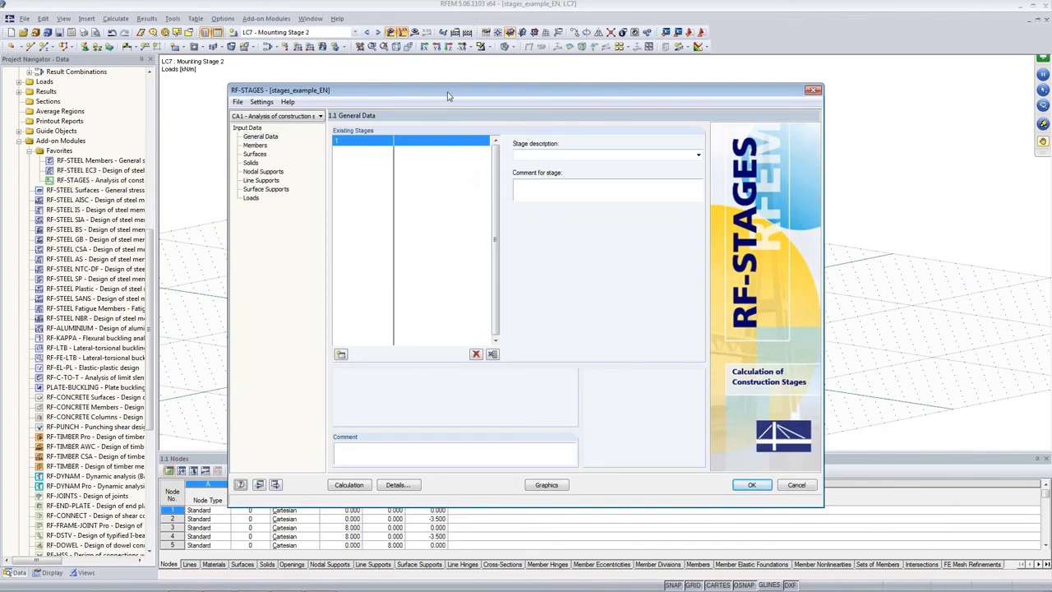
left_click(272, 140)
left_click(277, 220)
left_click(341, 357)
left_click(341, 357)
- Describe the three stages as Construction Stage 1, Construction Stage 2 and Construction Stage 3
left_click(356, 143)
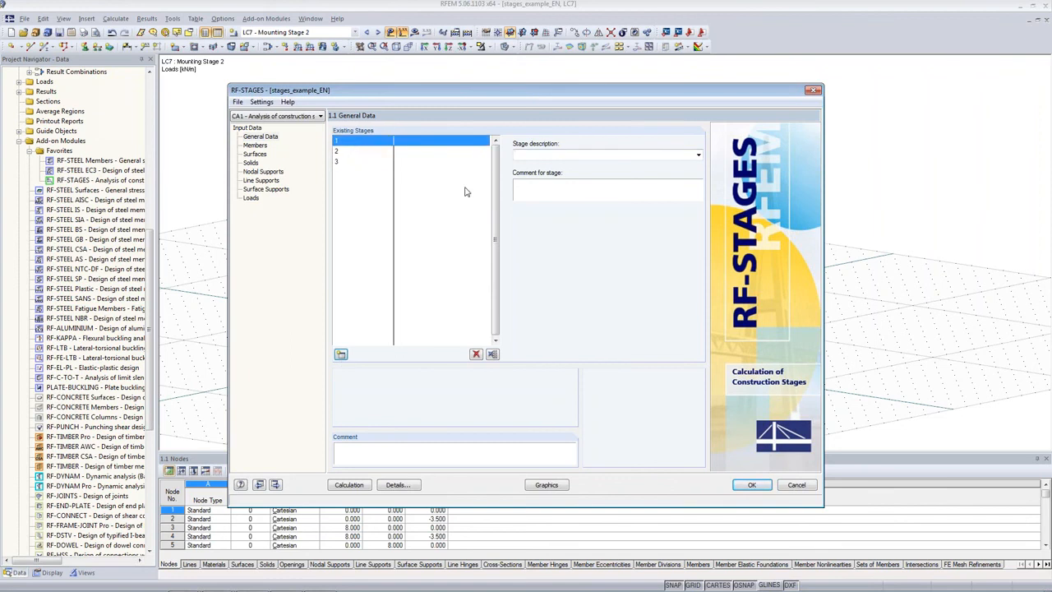
left_click(699, 154)
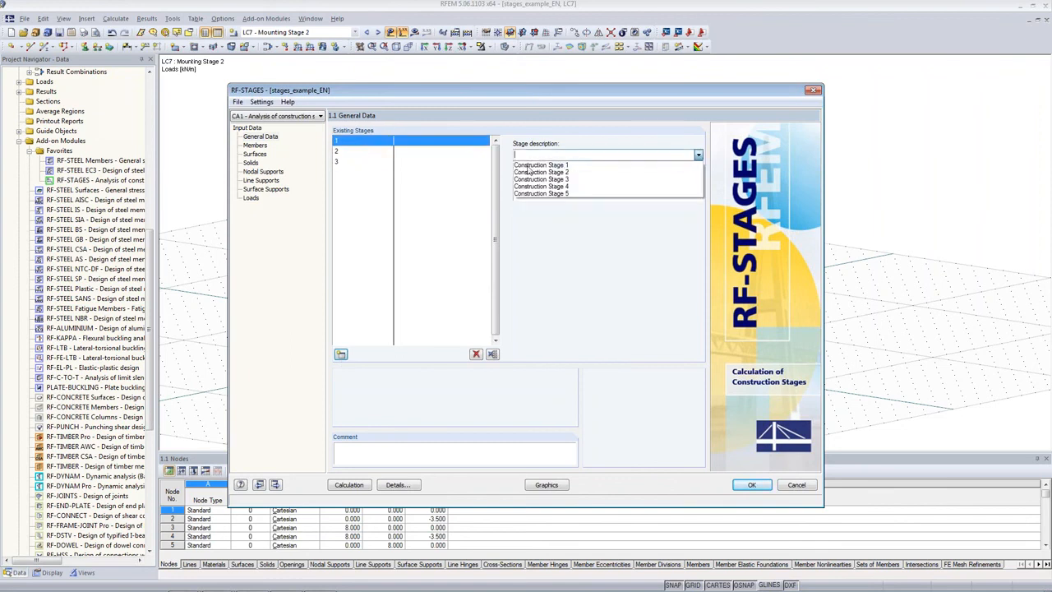
left_click(566, 167)
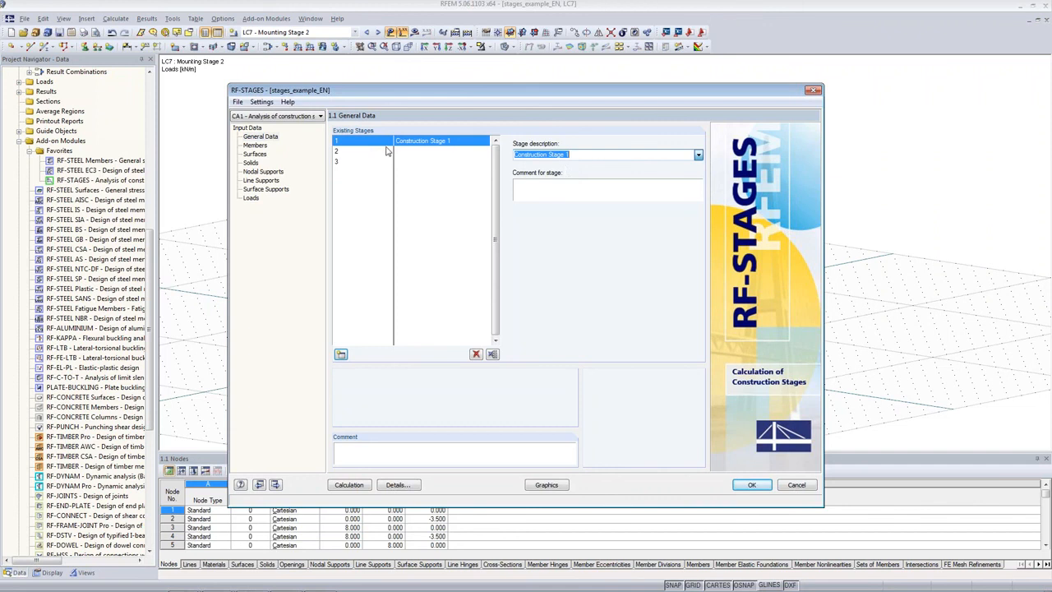
left_click(444, 152)
left_click(697, 155)
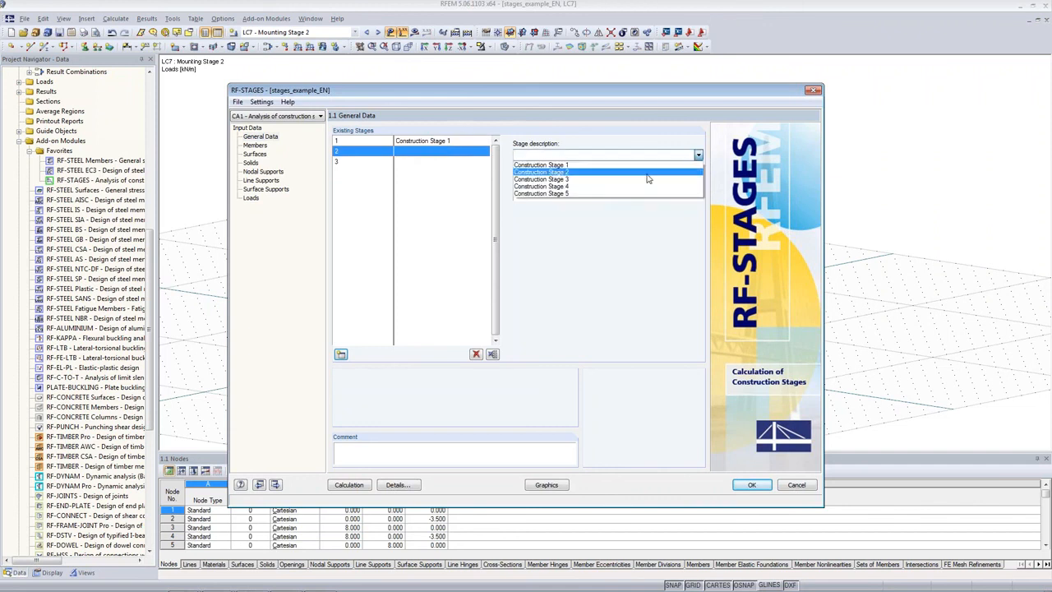
left_click(650, 176)
left_click(445, 162)
left_click(698, 156)
left_click(672, 187)
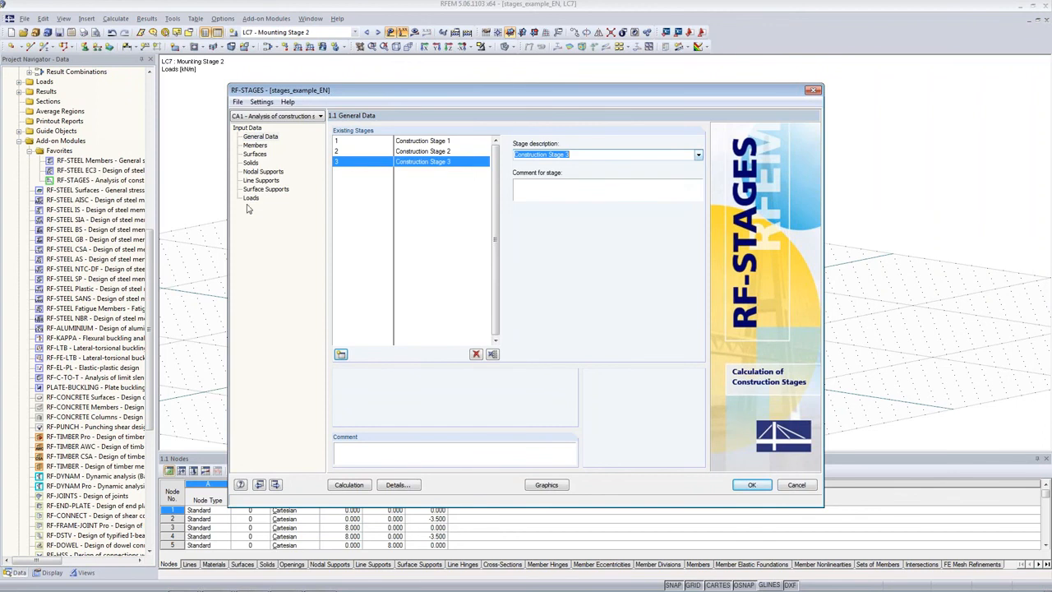
- Assign the ground-floor columns and lower side-frame members 1-4,46,48-53 to Construction Stage 1 by picking them in the model
left_click(255, 148)
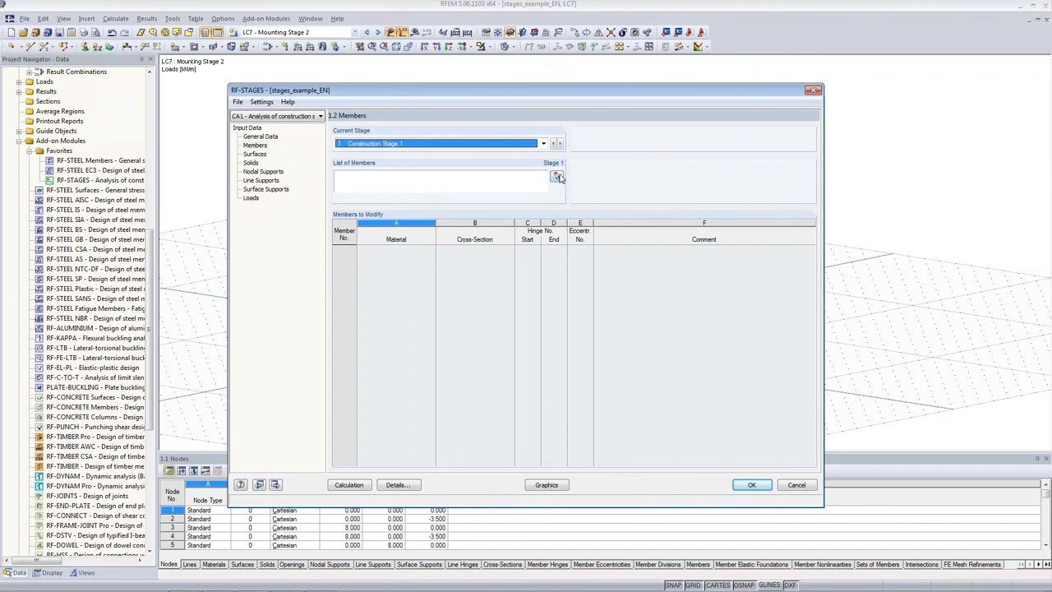
left_click(355, 143)
left_click(356, 144)
left_click(557, 178)
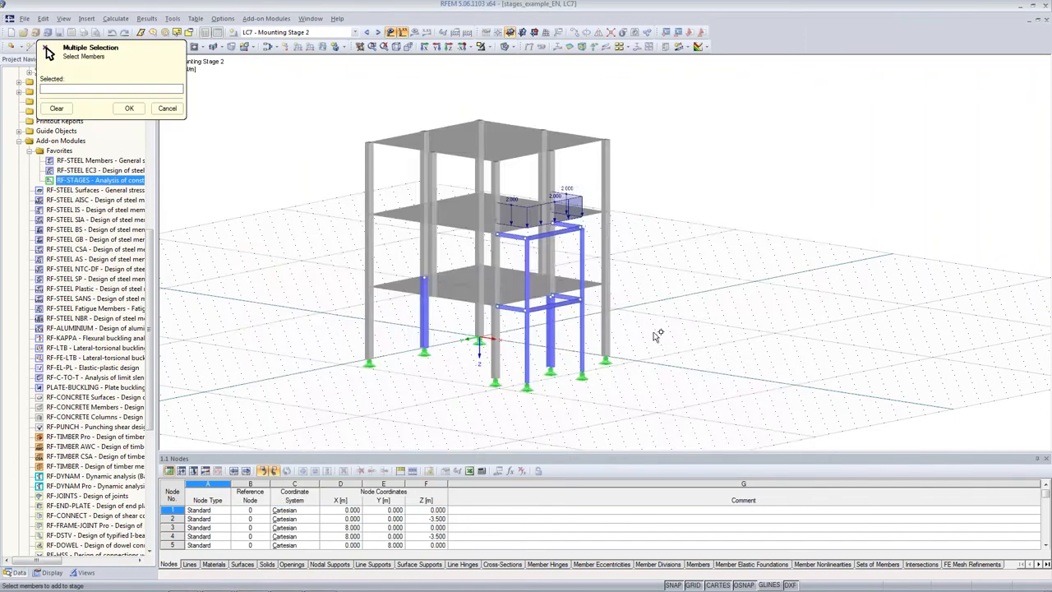
middle_click_drag(732, 307, 696, 323, "ctrl")
left_click_drag(695, 324, 322, 387)
middle_click_drag(717, 322, 670, 340, "ctrl")
left_click(589, 304)
left_click(129, 109)
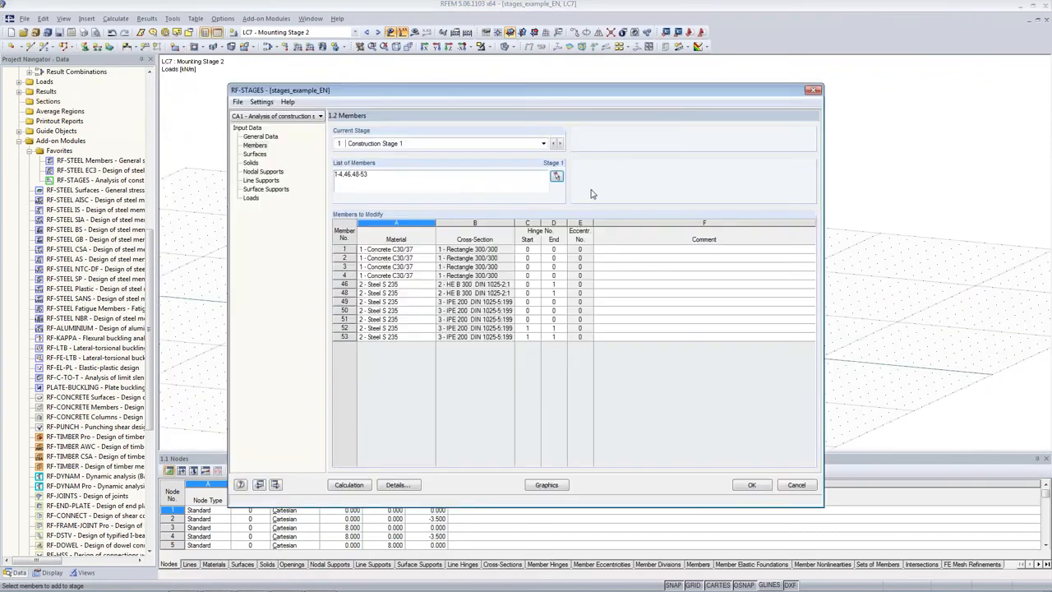
- Assign the middle-storey columns and upper side-frame members 13-16,37,42-44,54-58 to Construction Stage 2
left_click(560, 143)
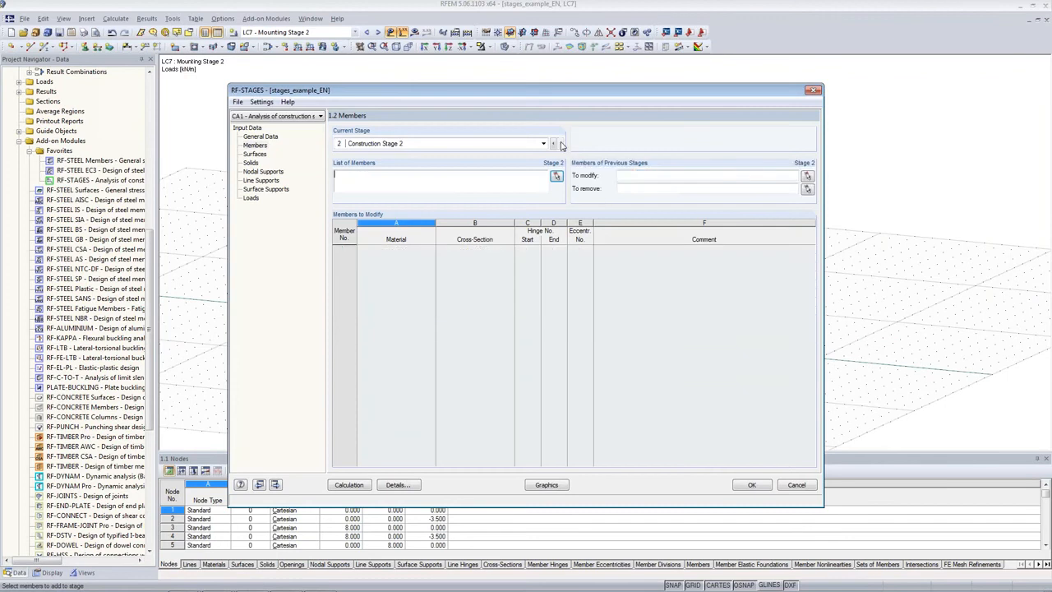
left_click(556, 175)
middle_click_drag(698, 413, 747, 206, "ctrl")
left_click_drag(728, 198, 392, 339)
left_click_drag(651, 149, 377, 177)
middle_click_drag(751, 71, 728, 237, "ctrl")
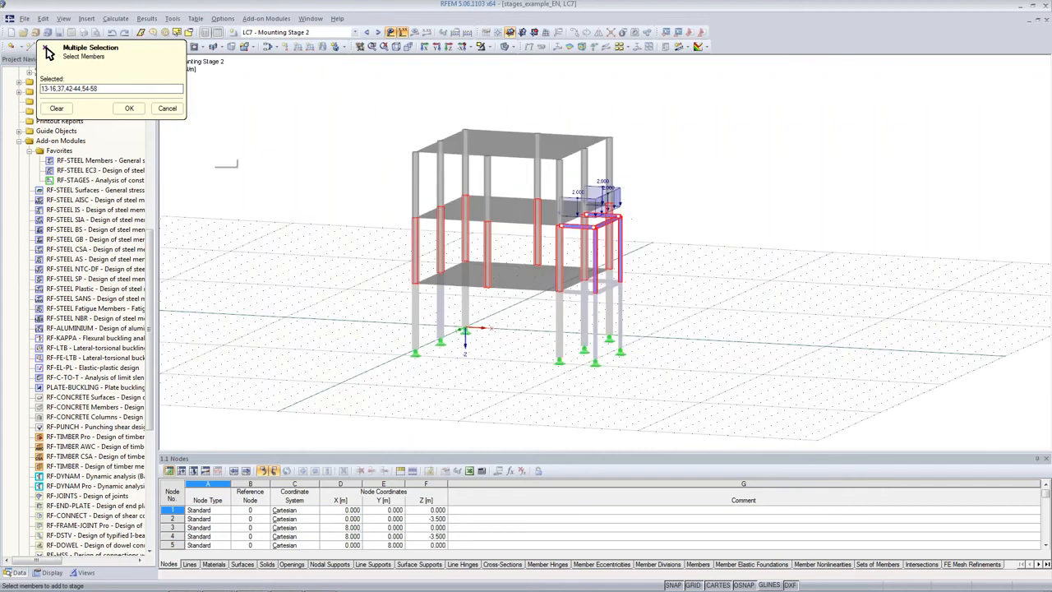
left_click(129, 108)
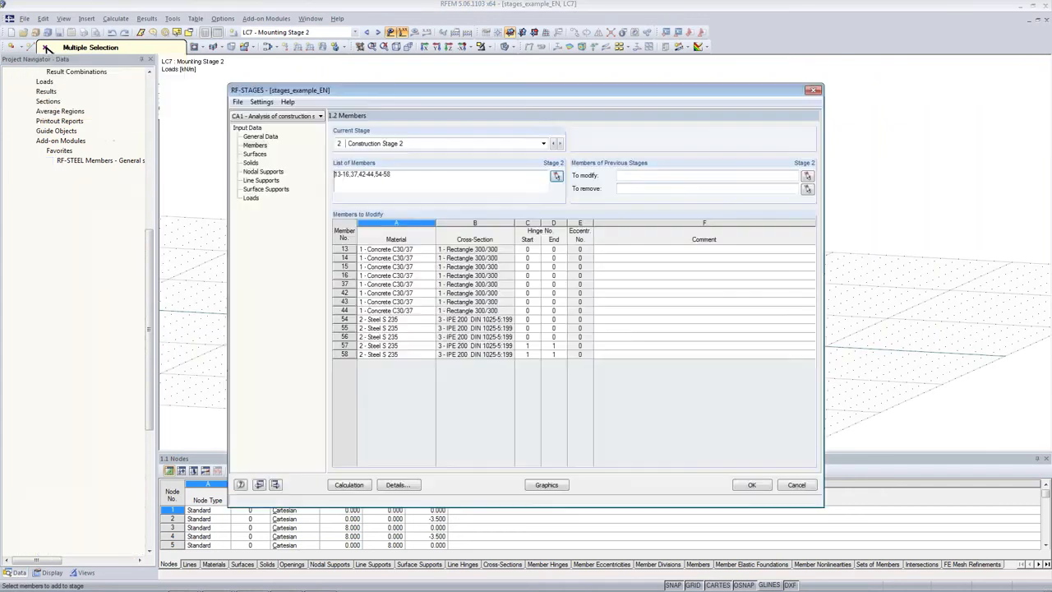
- Set the two temporary ground-floor columns, members 46 and 48, for removal in Construction Stage 2
left_click(806, 189)
middle_click_drag(624, 345, 630, 377, "ctrl")
left_click(584, 329)
left_click(455, 296)
middle_click_drag(740, 293, 745, 268, "ctrl")
left_click(129, 109)
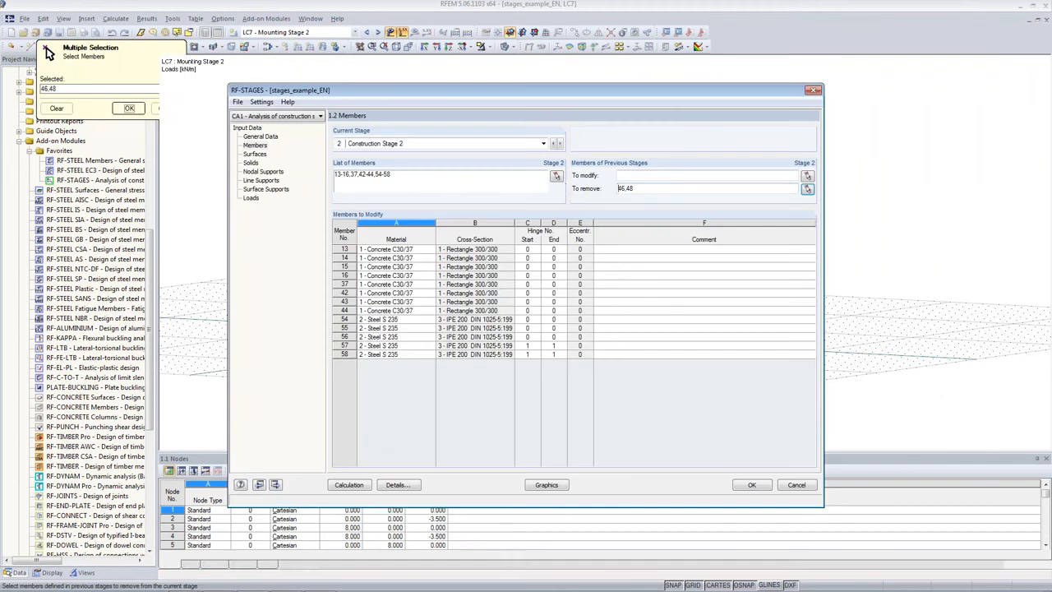
- Assign the top-storey columns, members 25-28,38-41, to Construction Stage 3
left_click(559, 143)
left_click(555, 176)
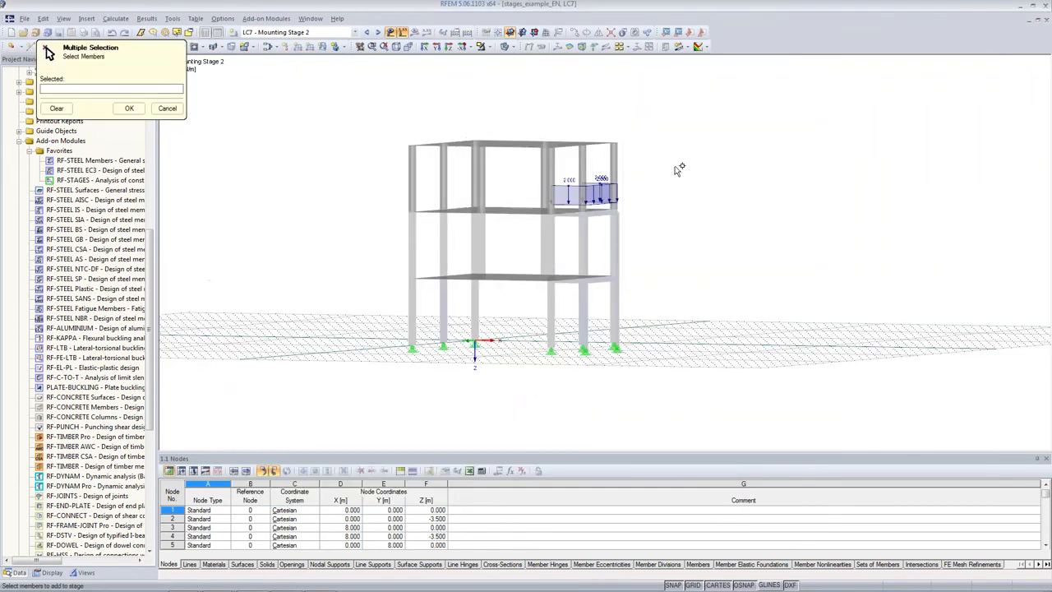
left_click_drag(399, 201, 676, 165)
left_click(48, 52)
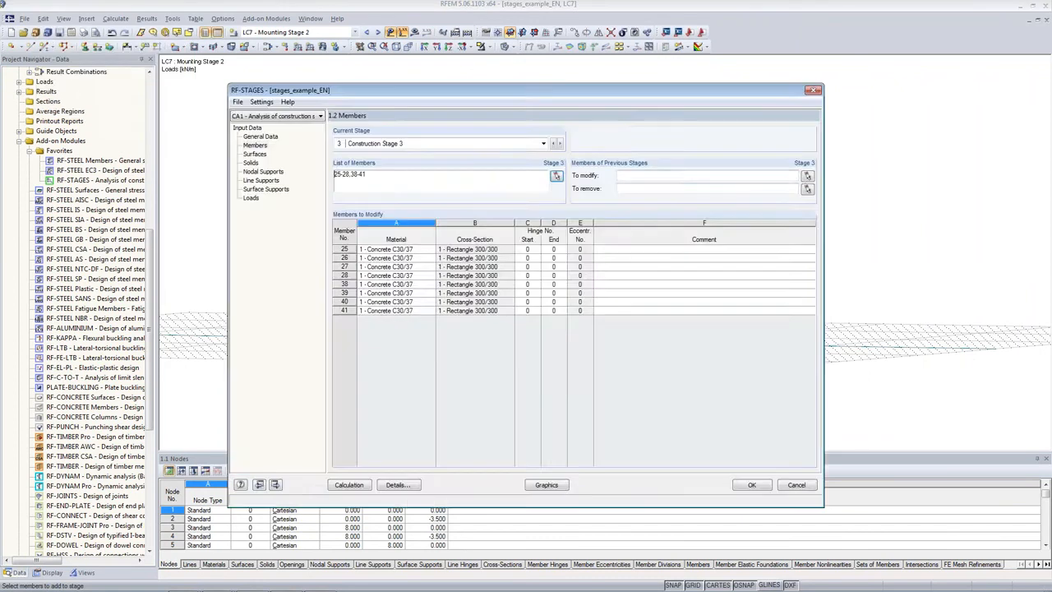
- Set all members of the steel side frame, 49-58, for removal in Construction Stage 3
left_click(809, 191)
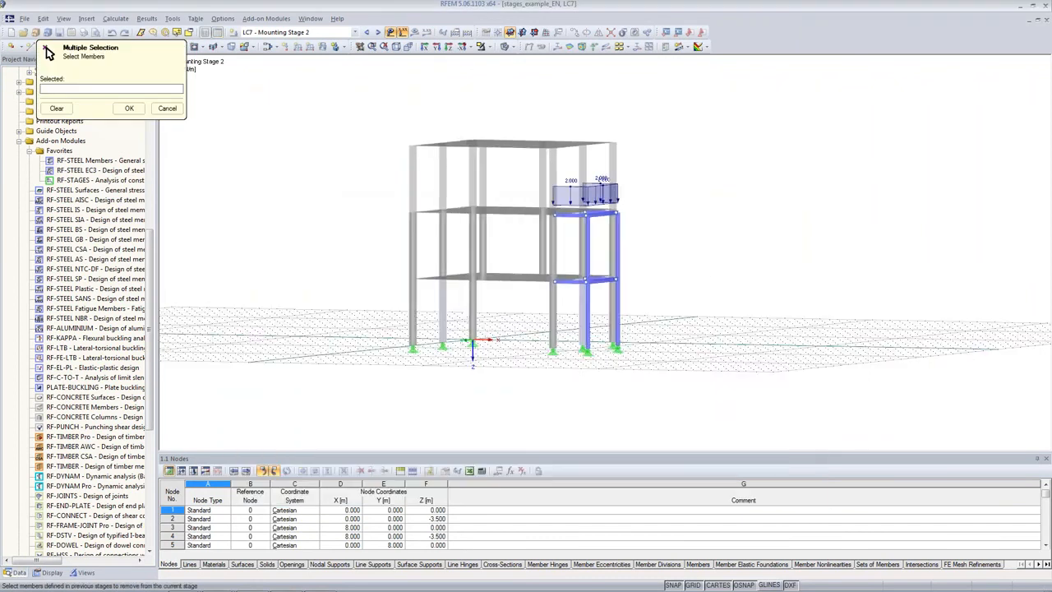
left_click_drag(694, 165, 606, 364)
middle_click_drag(795, 184, 668, 237, "ctrl")
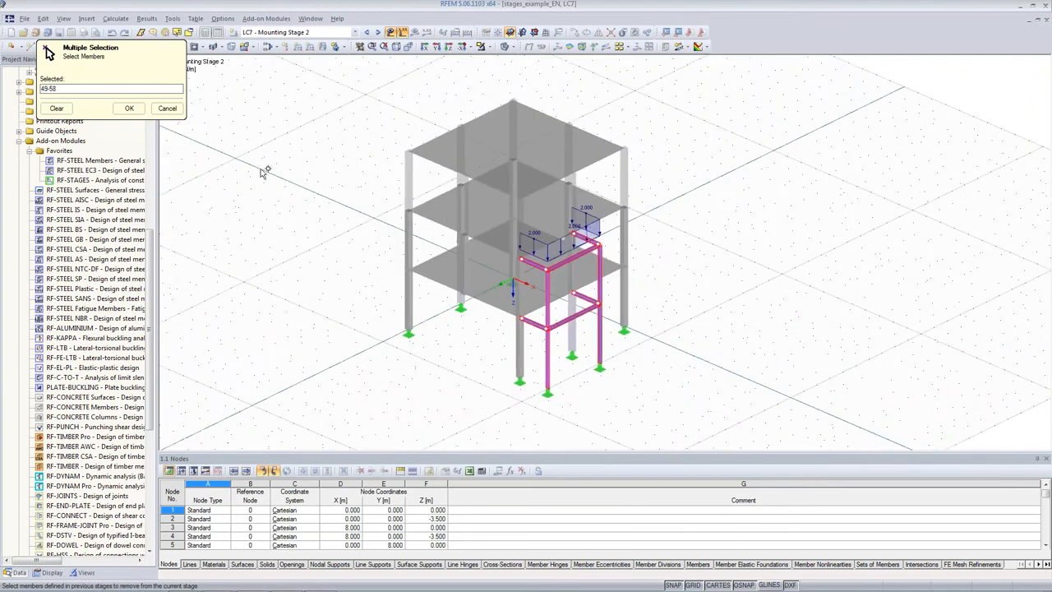
left_click(129, 108)
- Uncover the model beside the module window and review the members assigned to each of the three construction stages
left_click_drag(549, 98, 972, 98)
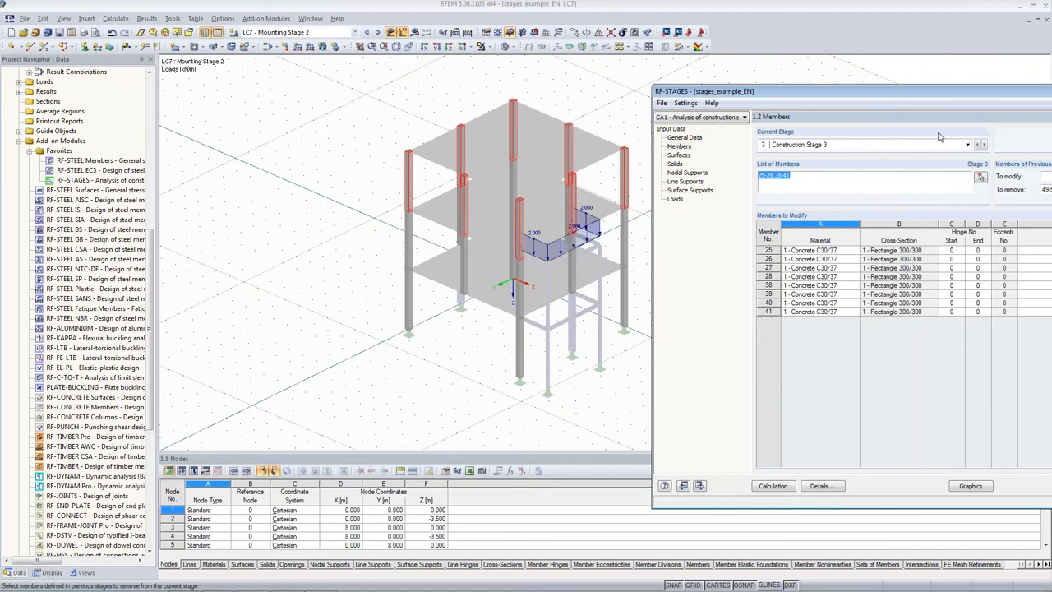
left_click(977, 145)
left_click(978, 145)
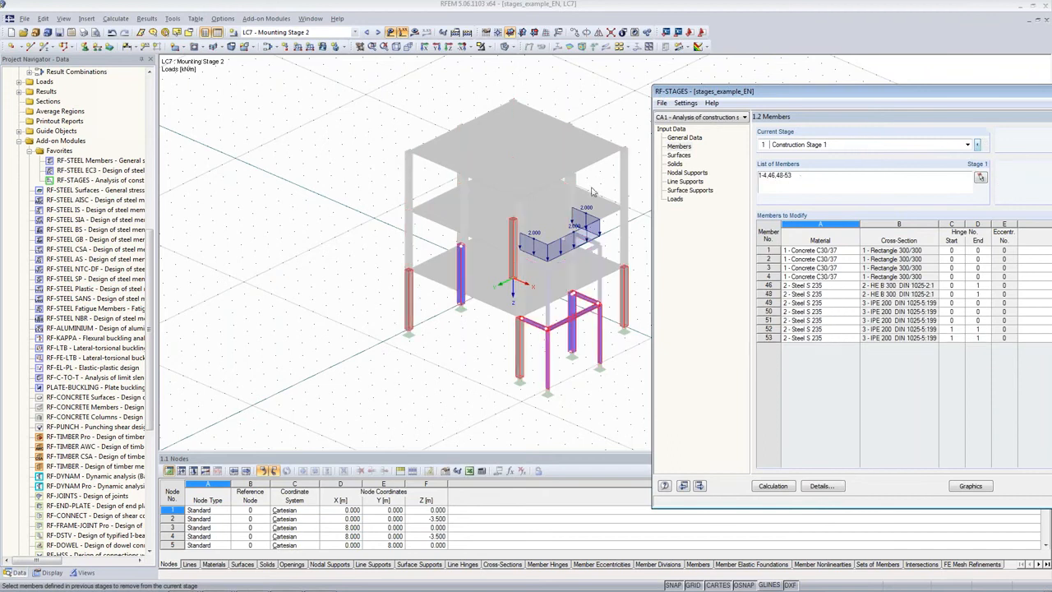
left_click(980, 141)
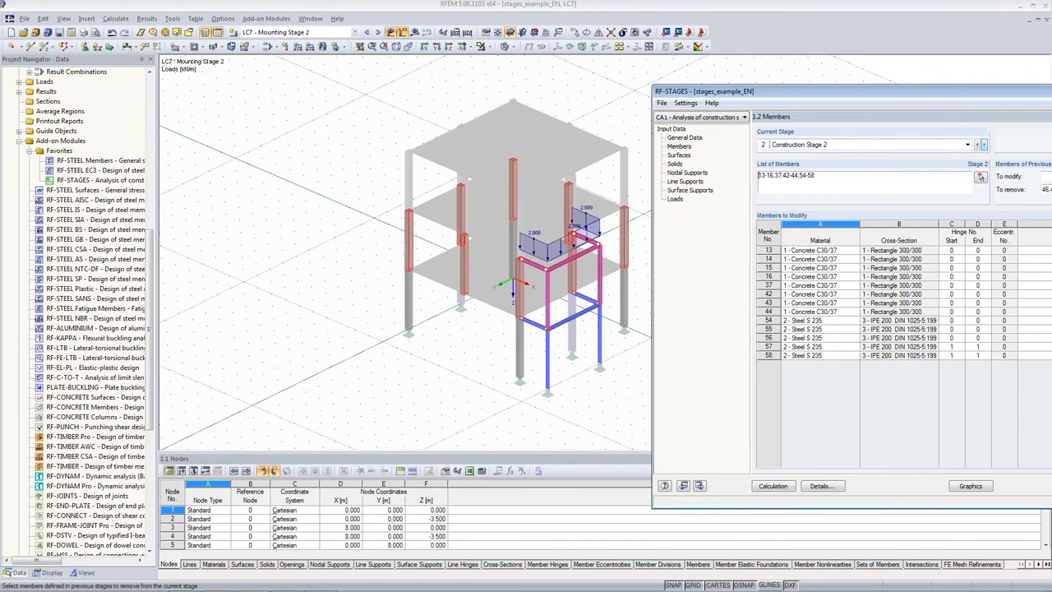
left_click(984, 145)
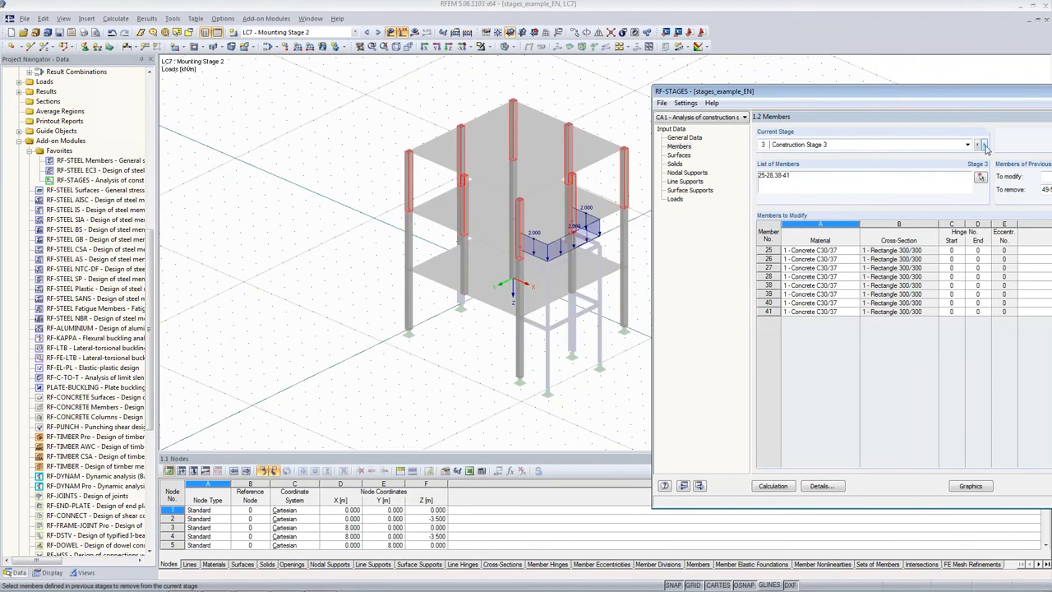
- Assign the lowest floor slab, surface 1, to Construction Stage 1
left_click(679, 156)
left_click_drag(795, 88, 534, 83)
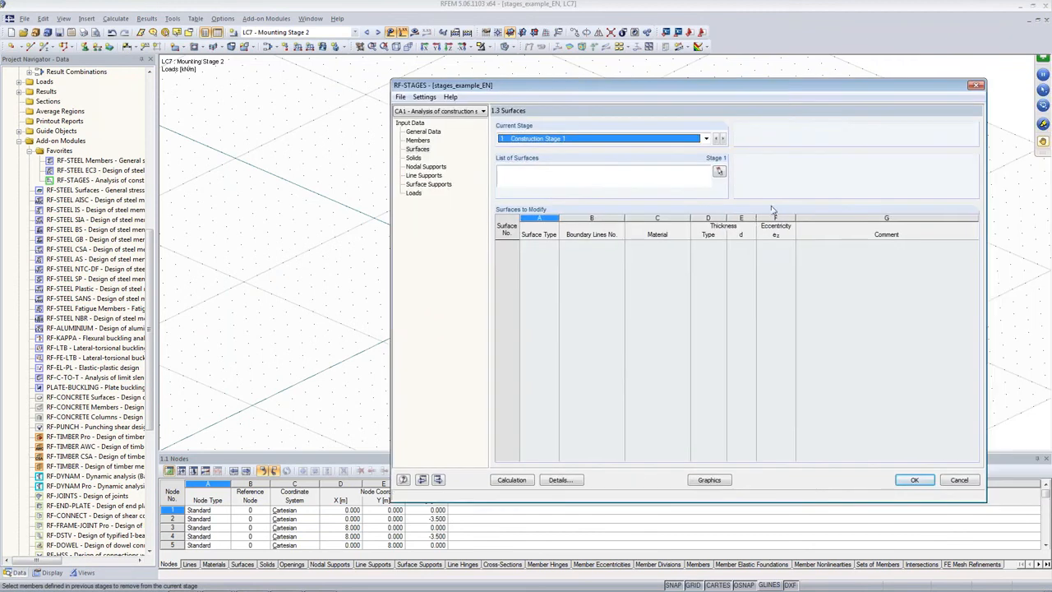
left_click(719, 173)
middle_click_drag(666, 364, 739, 312, "ctrl")
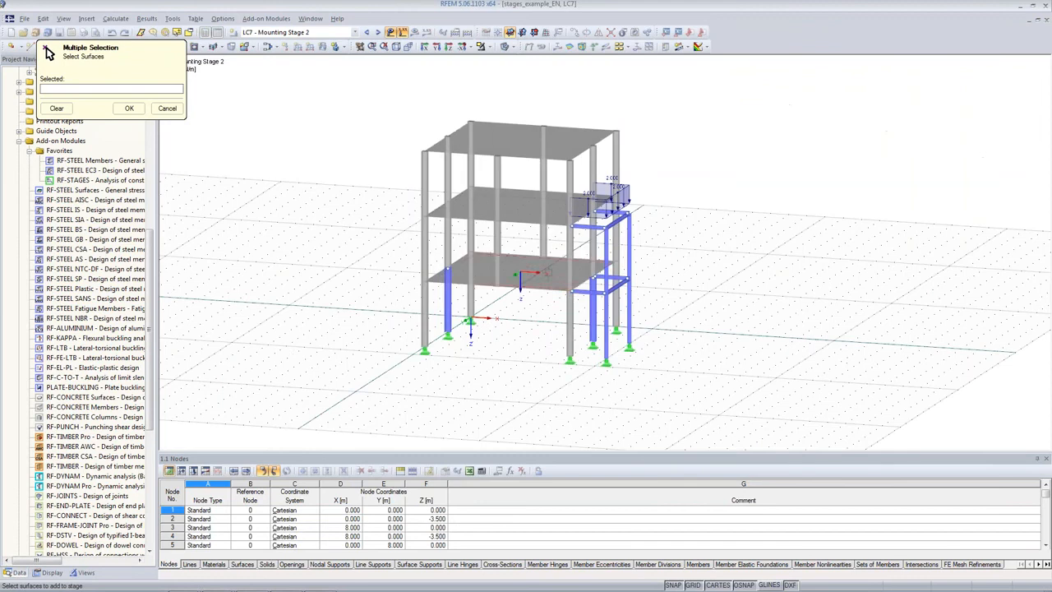
left_click(523, 277)
left_click(129, 108)
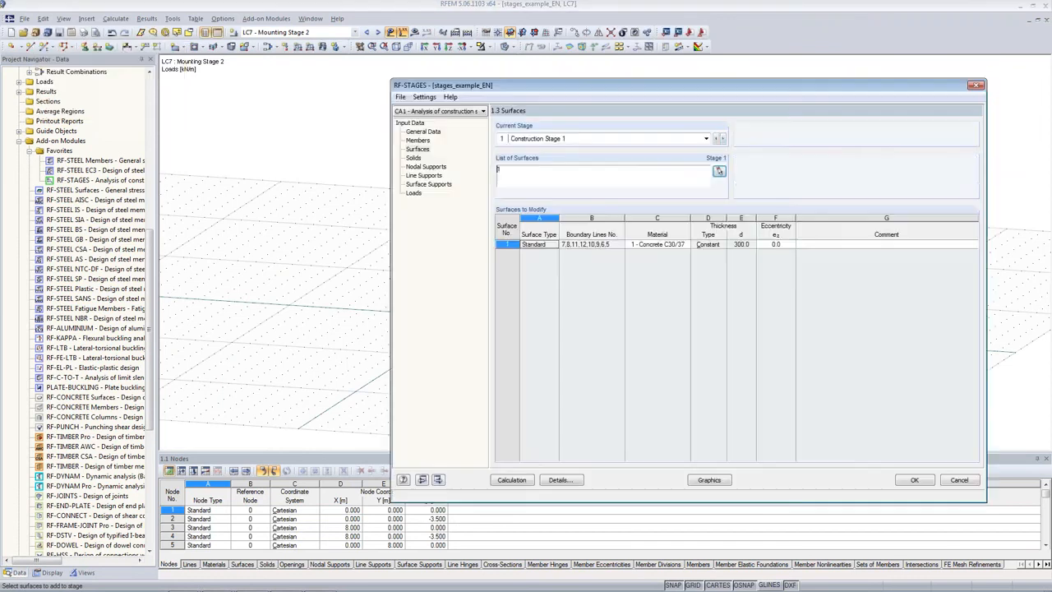
- Assign the middle floor slab, surface 2, to Construction Stage 2
left_click(723, 138)
left_click(719, 171)
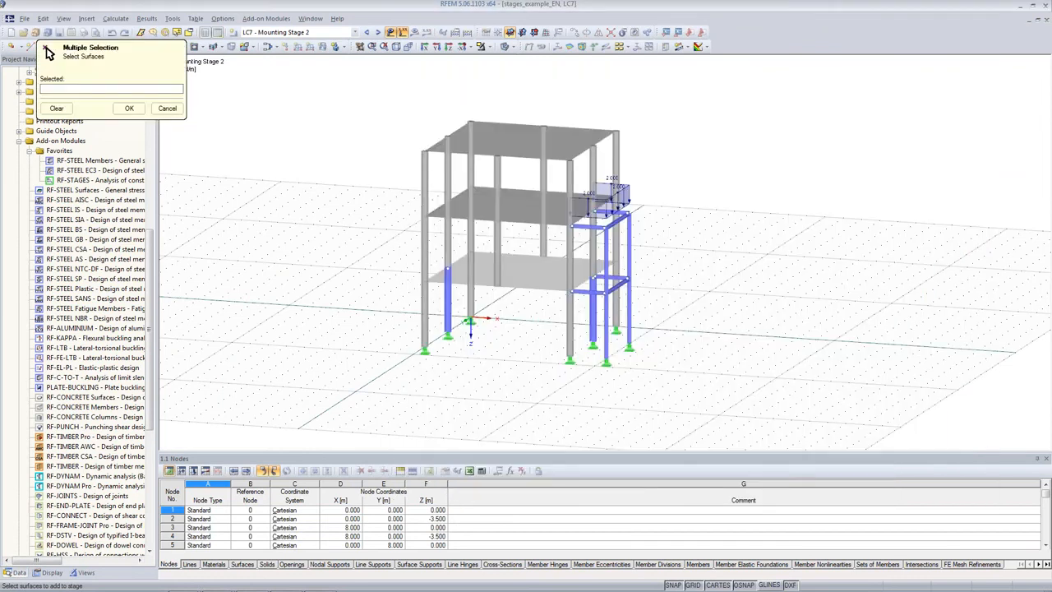
left_click(530, 213)
left_click(129, 107)
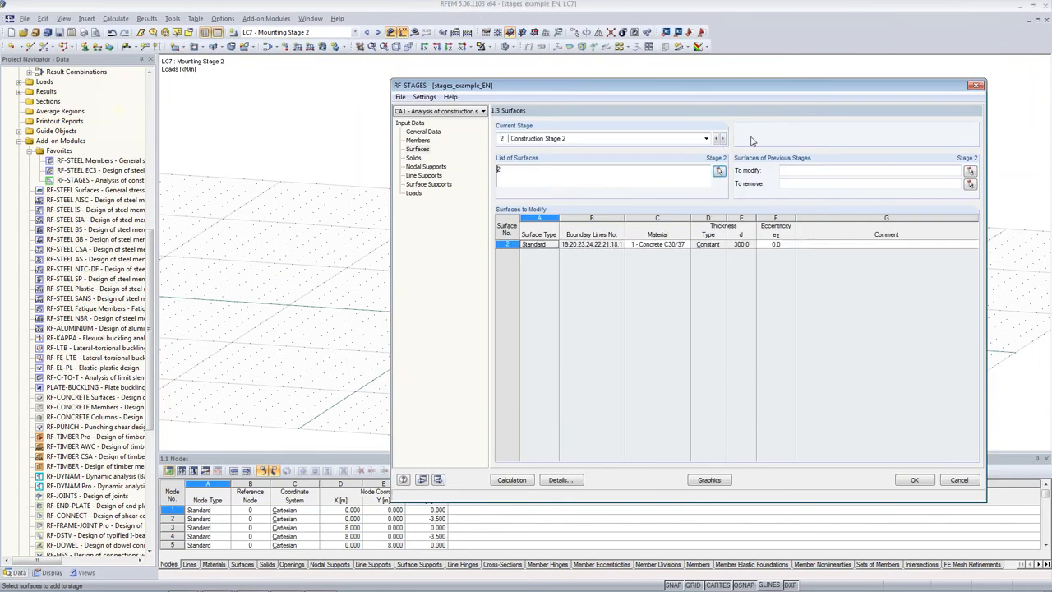
- Assign the top slab, surface 3, to Construction Stage 3
left_click(718, 139)
left_click(719, 171)
left_click(526, 148)
left_click(129, 108)
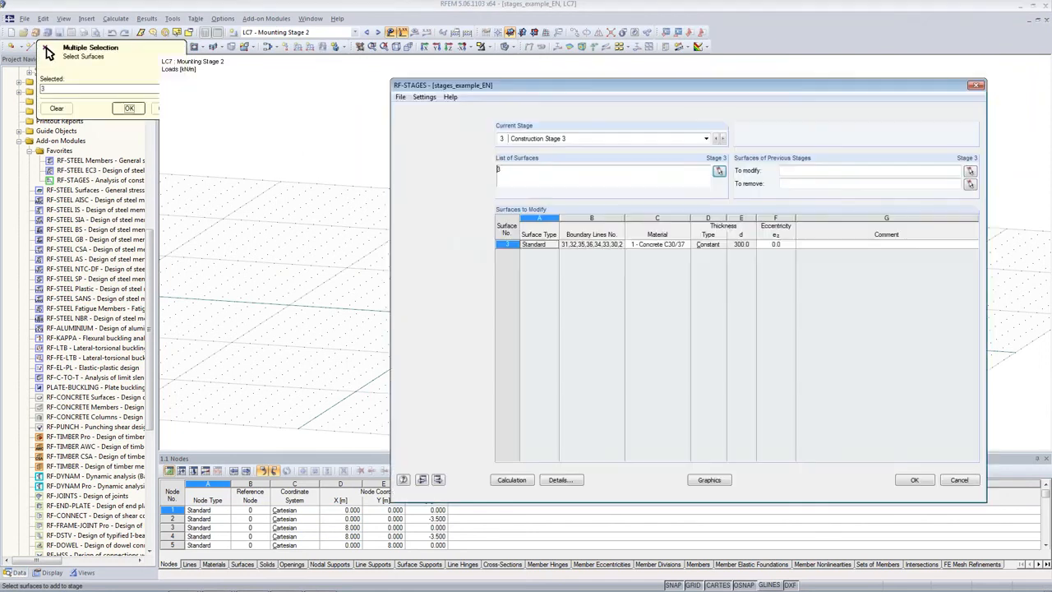
left_click_drag(665, 88, 667, 136)
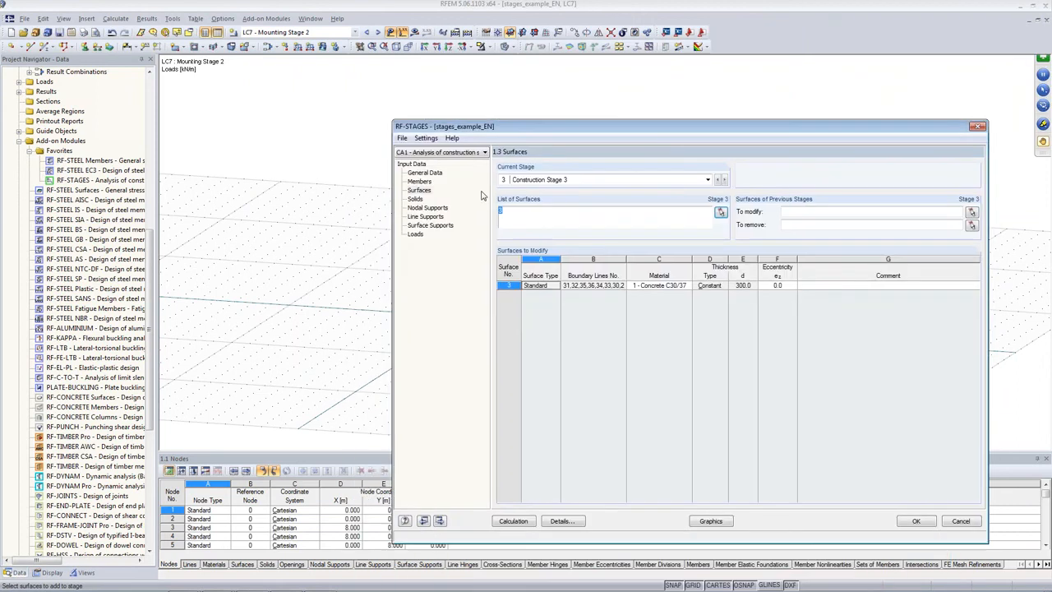
- Assign all nodal supports at the column bases, 1-8, to Construction Stage 1
left_click(413, 200)
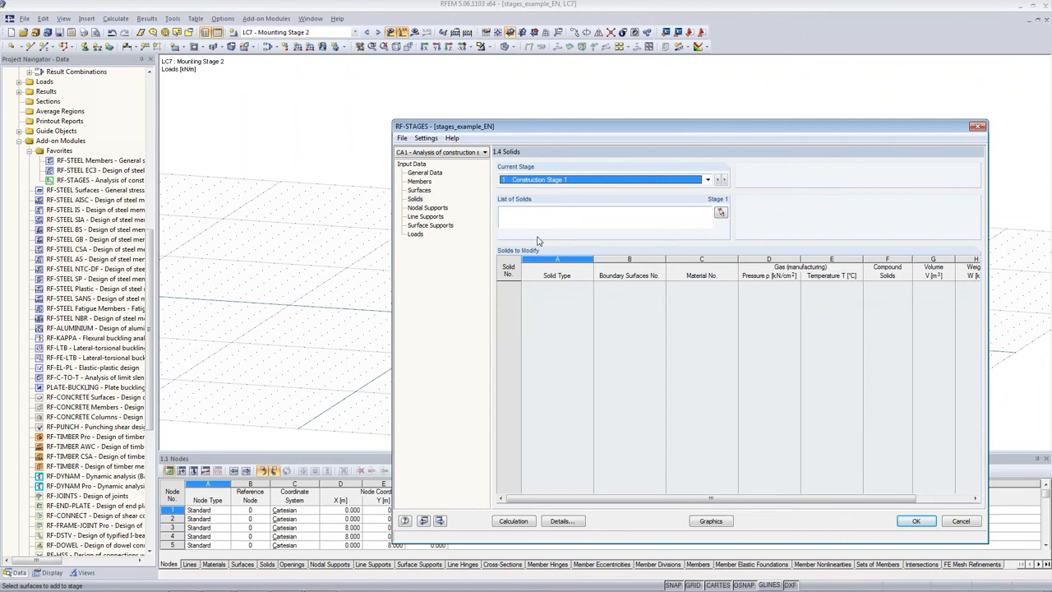
left_click(437, 209)
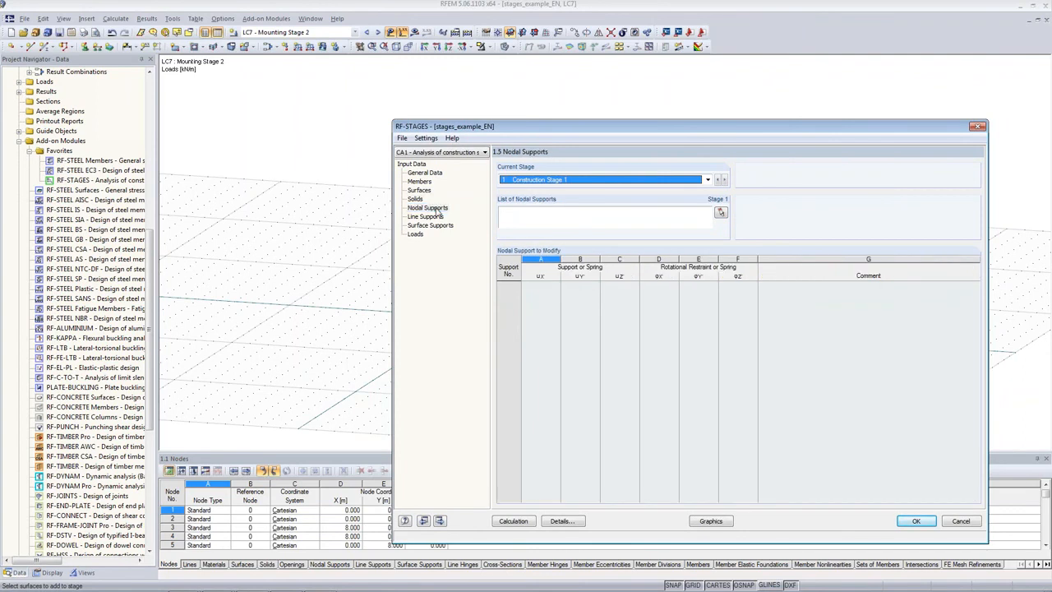
left_click(720, 214)
left_click_drag(728, 299, 367, 425)
left_click(129, 108)
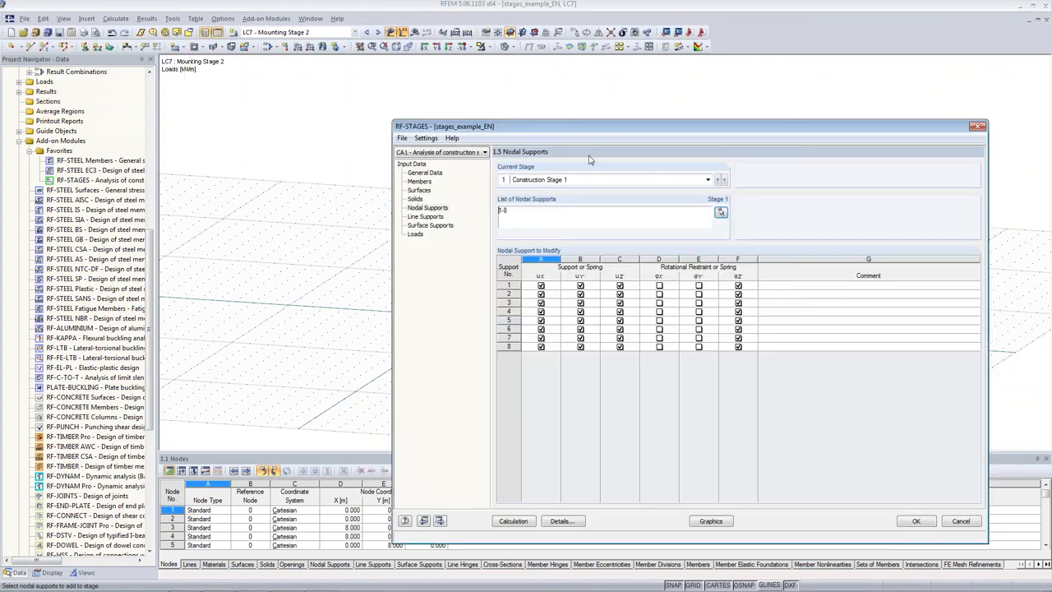
left_click_drag(598, 129, 854, 127)
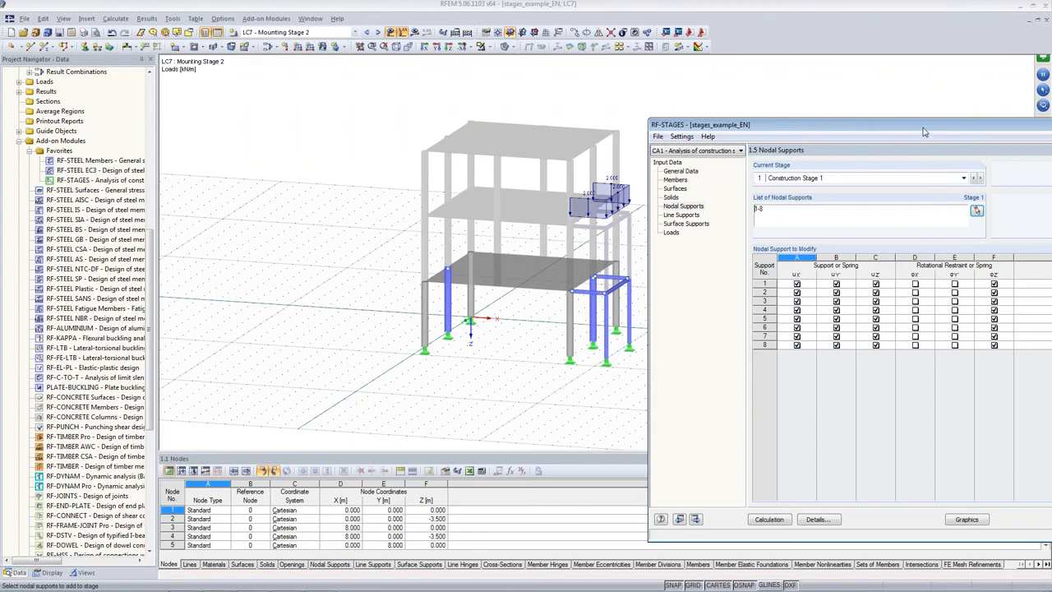
left_click_drag(923, 129, 906, 129)
left_click_drag(749, 209, 737, 207)
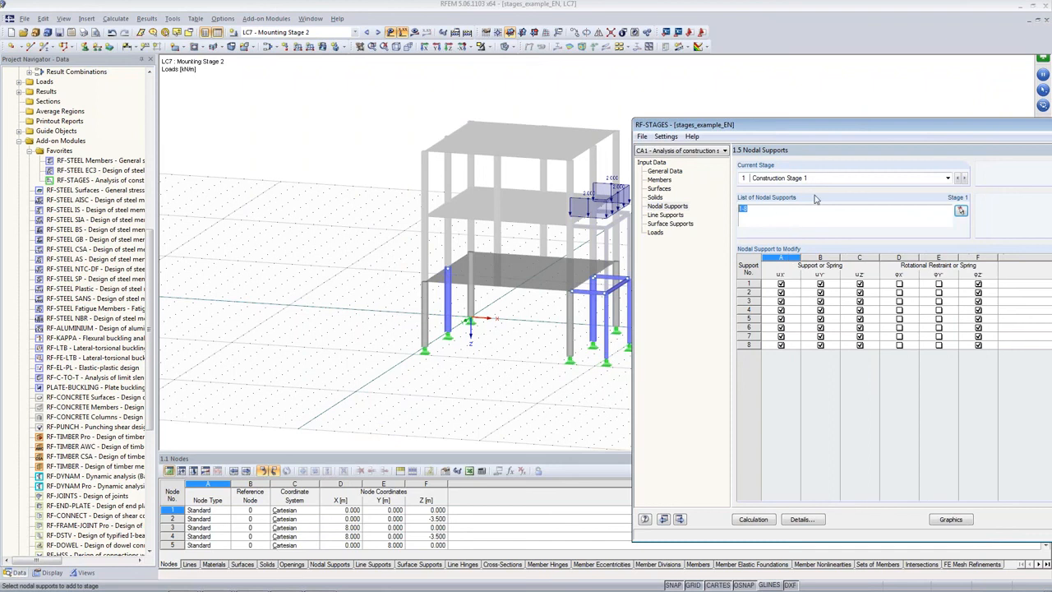
- Look through the line and surface support inputs without assigning any, and open the load assignment for Construction Stage 1
left_click(665, 216)
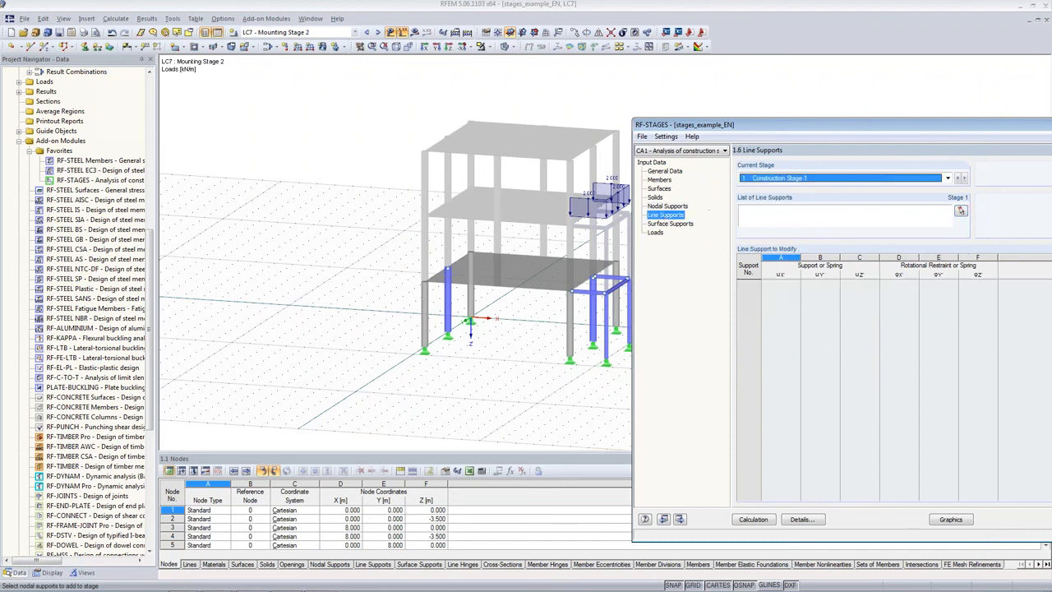
left_click(682, 225)
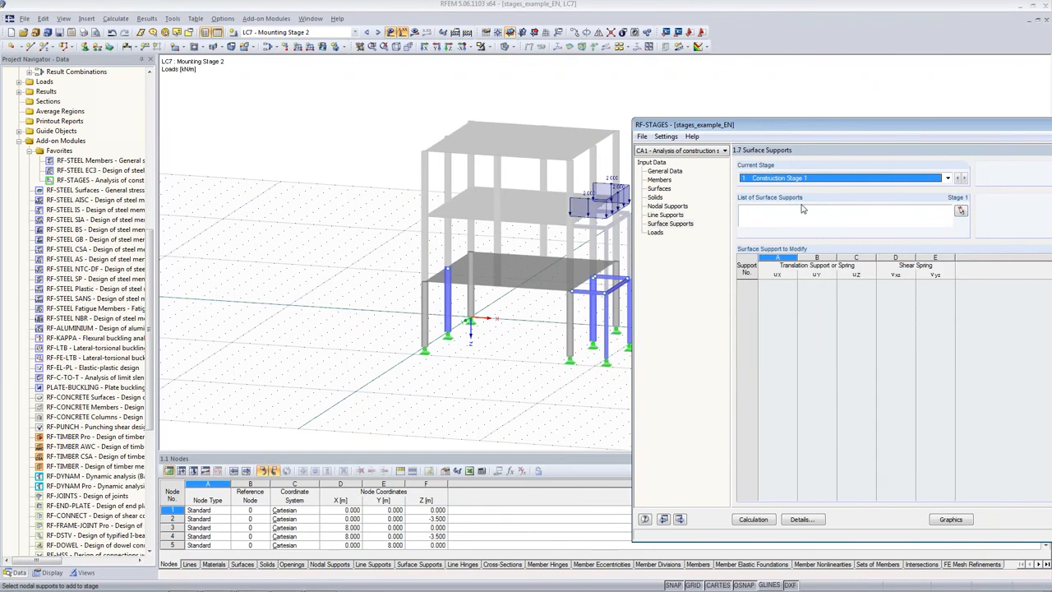
left_click_drag(803, 127, 694, 111)
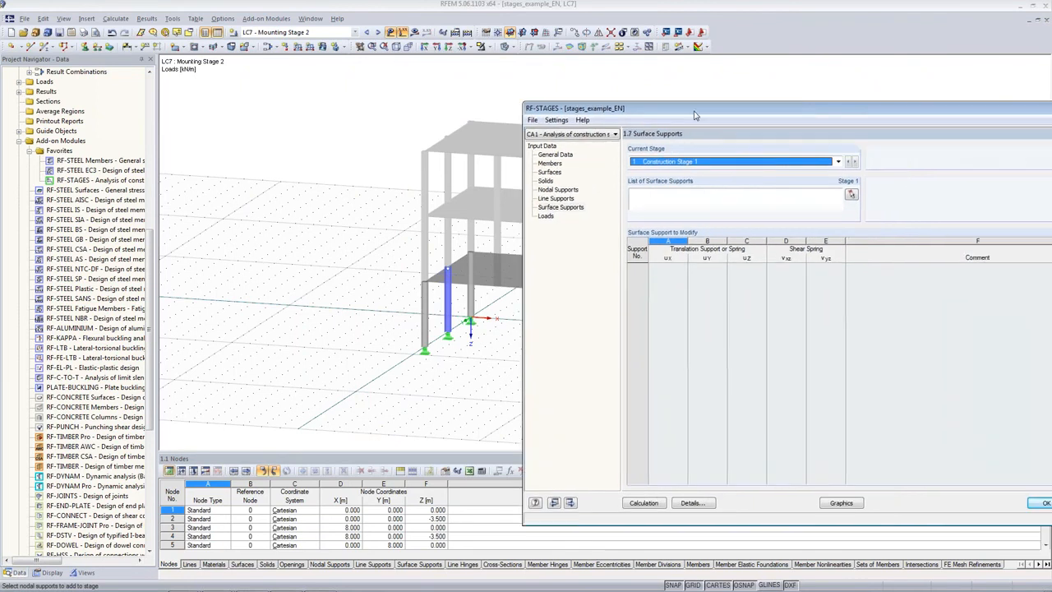
left_click(547, 217)
left_click_drag(739, 118, 554, 105)
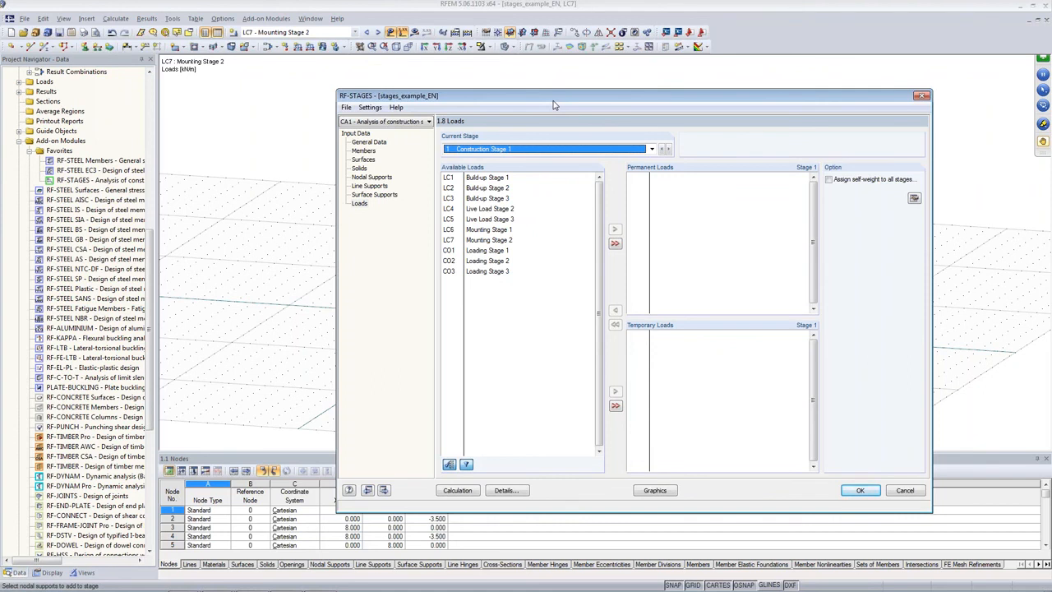
left_click(499, 178)
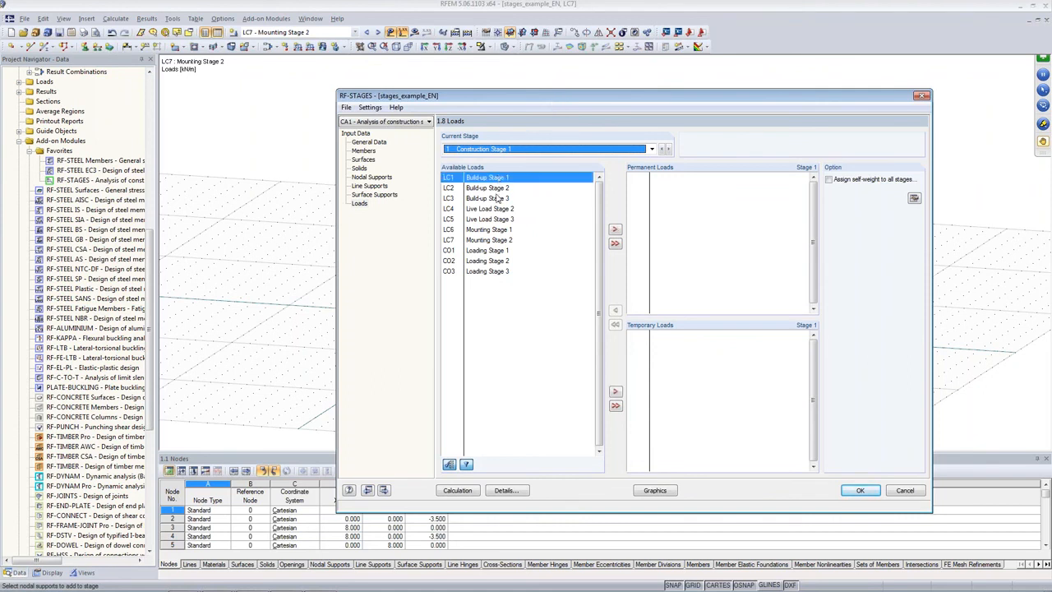
left_click(493, 209)
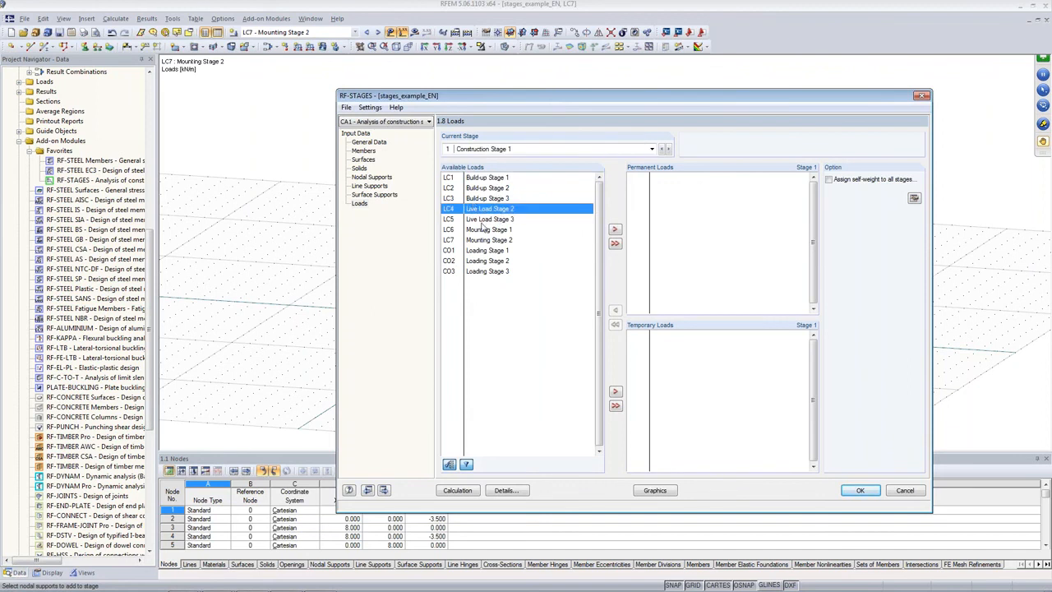
double_click(498, 180)
double_click(665, 177)
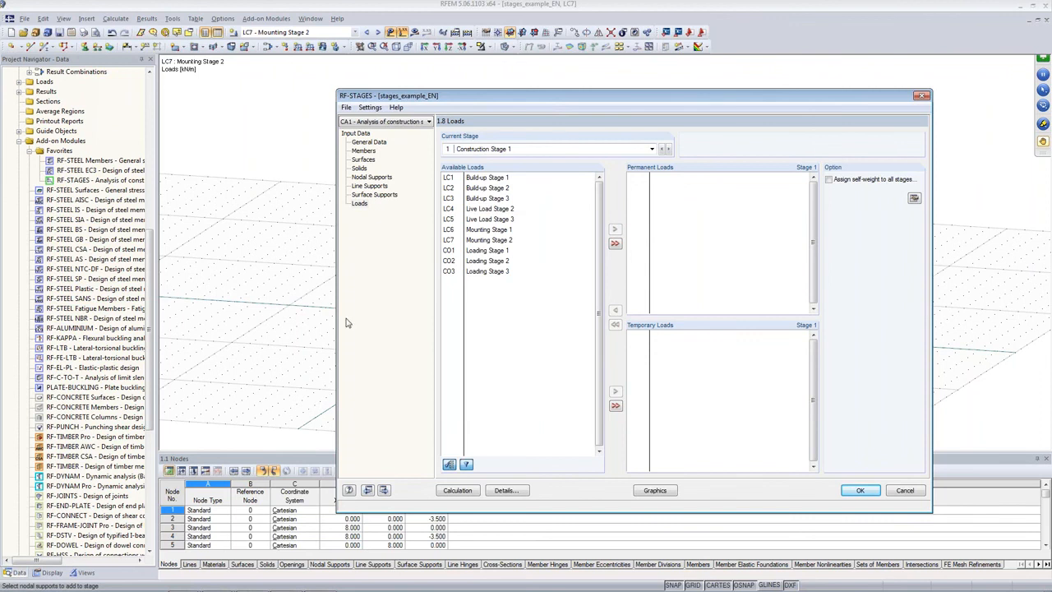
- Assign load combinations CO1, CO2 and CO3 as permanent loads to Construction Stages 1, 2 and 3 respectively
left_click(457, 252)
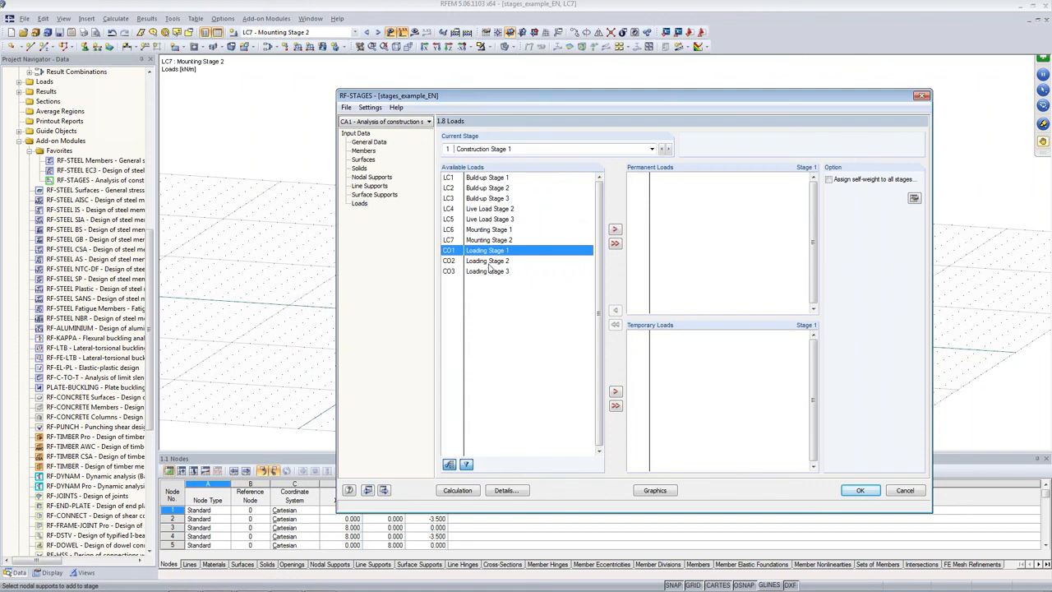
left_click(615, 229)
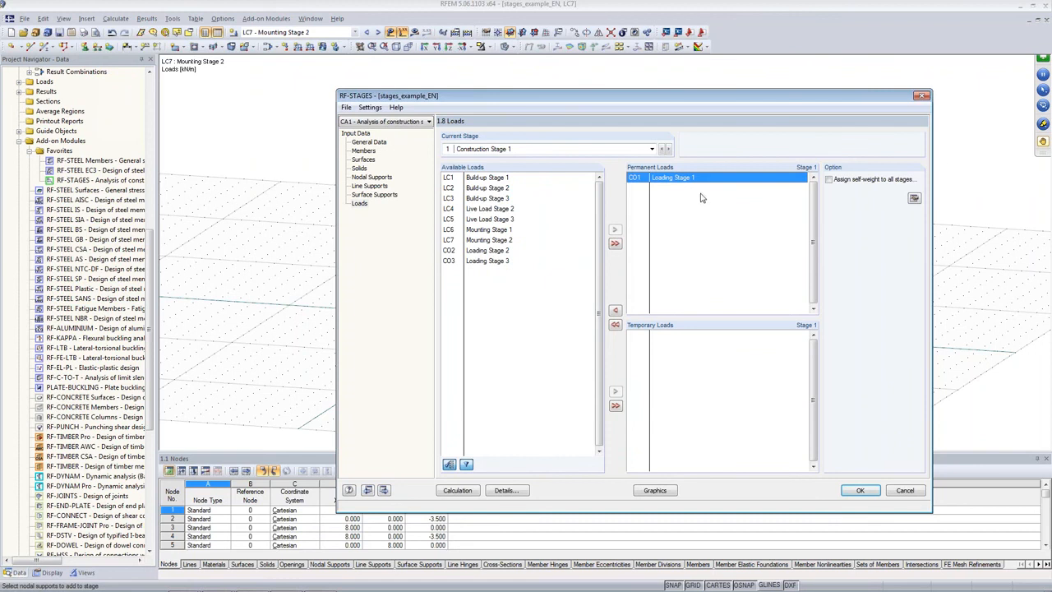
left_click(667, 148)
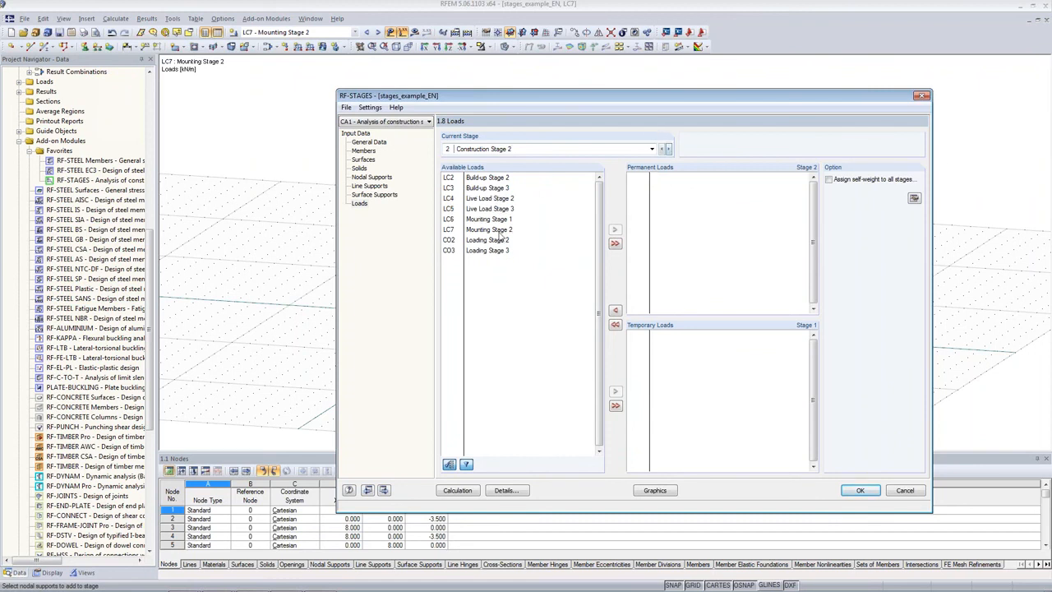
left_click(670, 148)
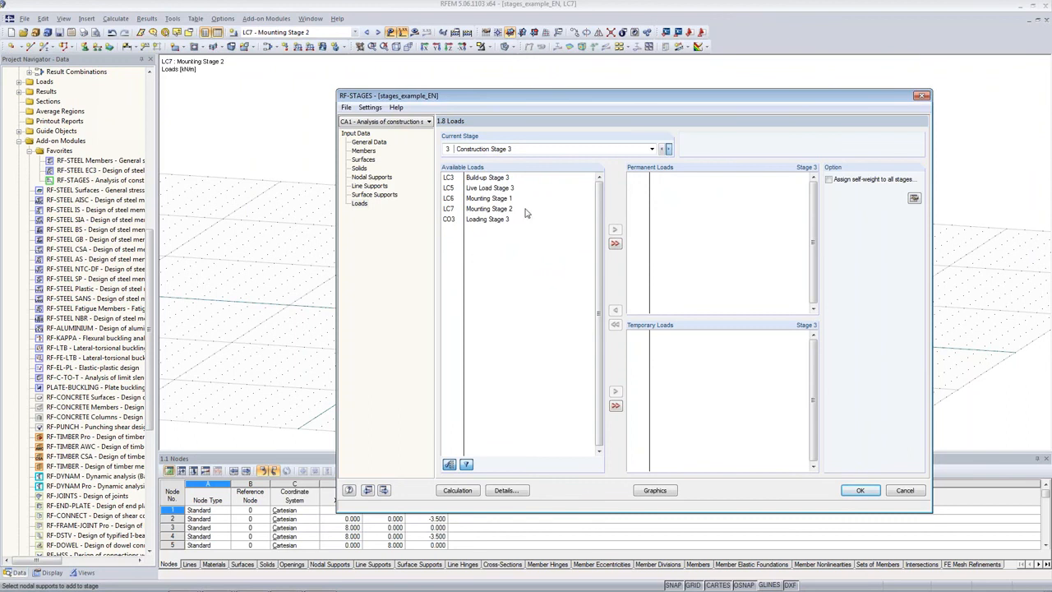
left_click(499, 220)
left_click(662, 150)
left_click(661, 150)
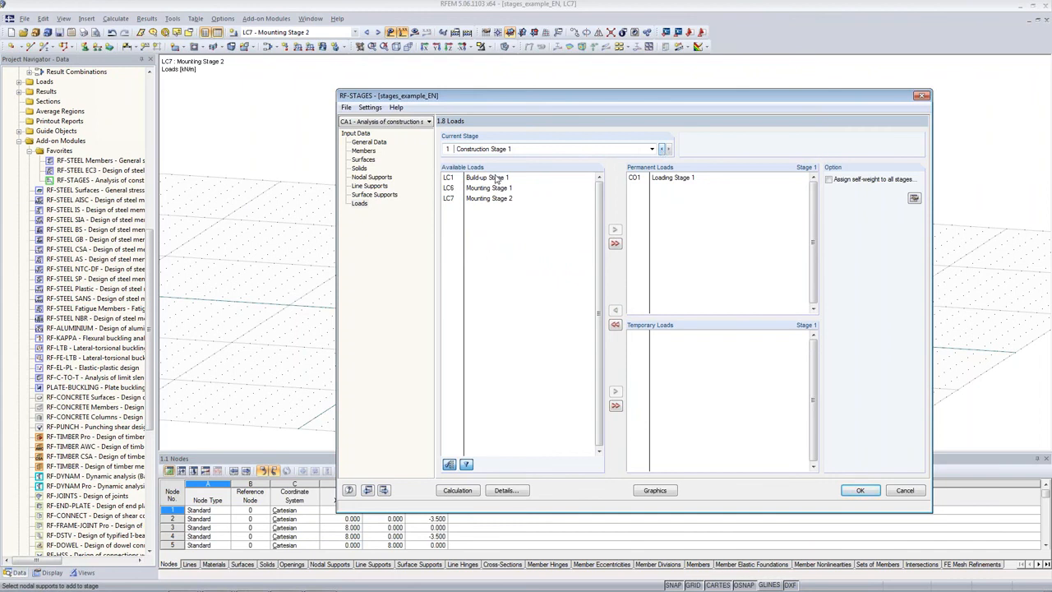
- Assign self-weight to all stages with a factor of 1.35 in the Z direction
left_click_drag(394, 98, 654, 96)
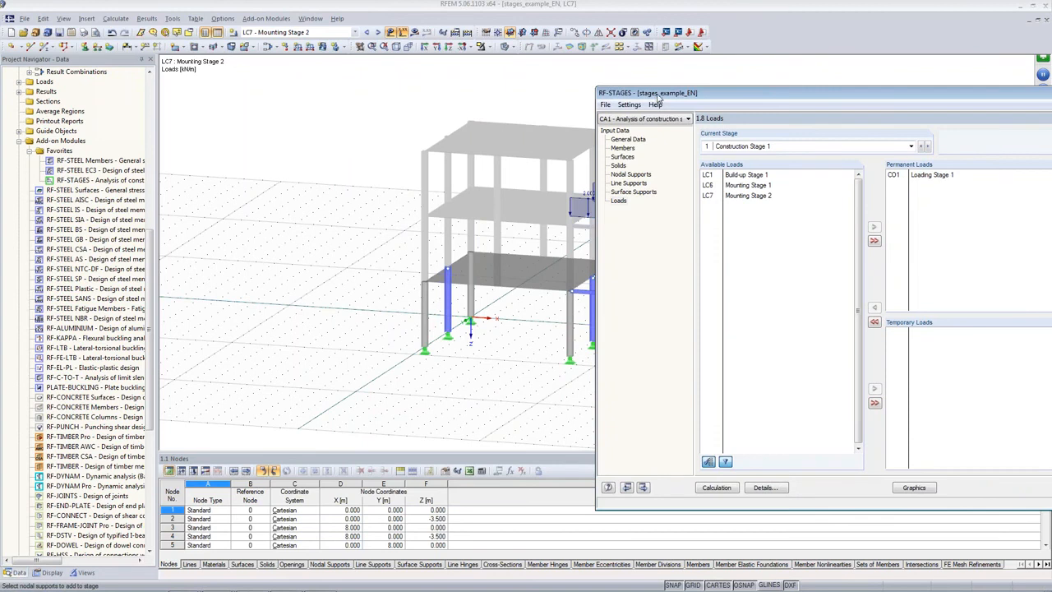
left_click_drag(681, 96, 521, 87)
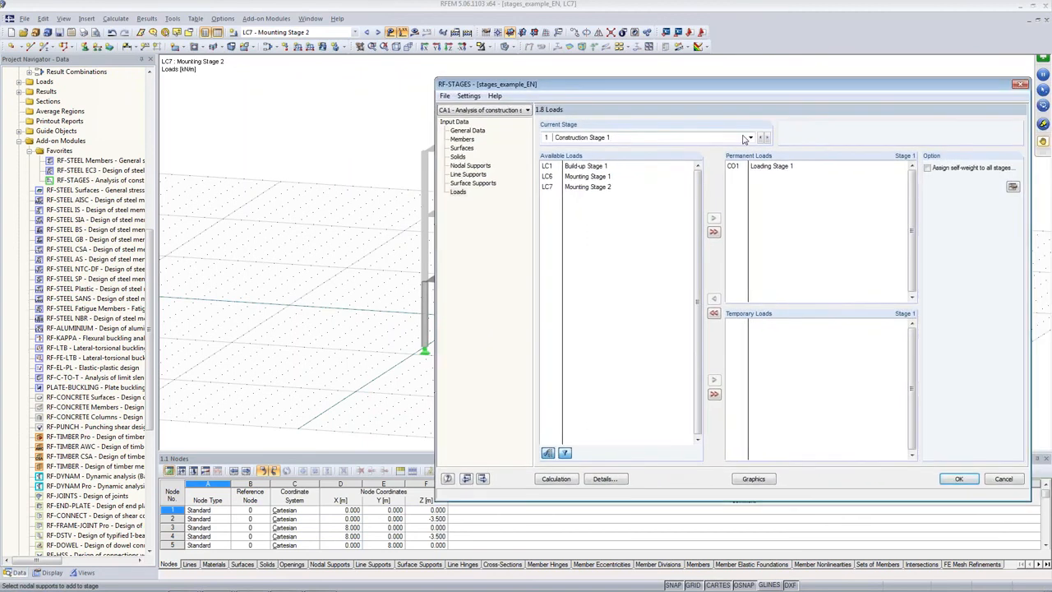
left_click(758, 168)
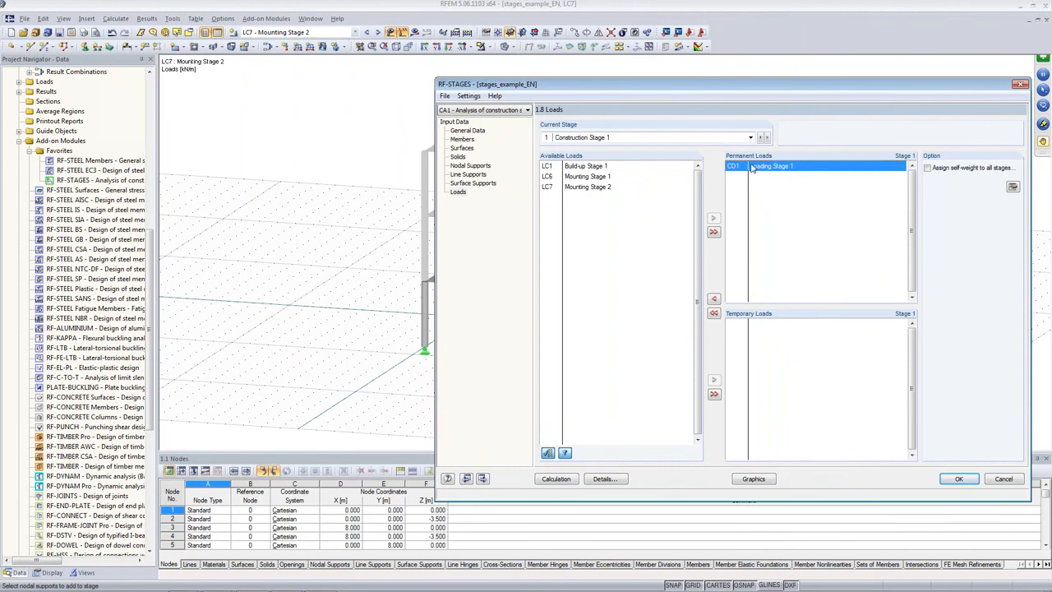
left_click(940, 172)
left_click(1012, 187)
double_click(848, 182)
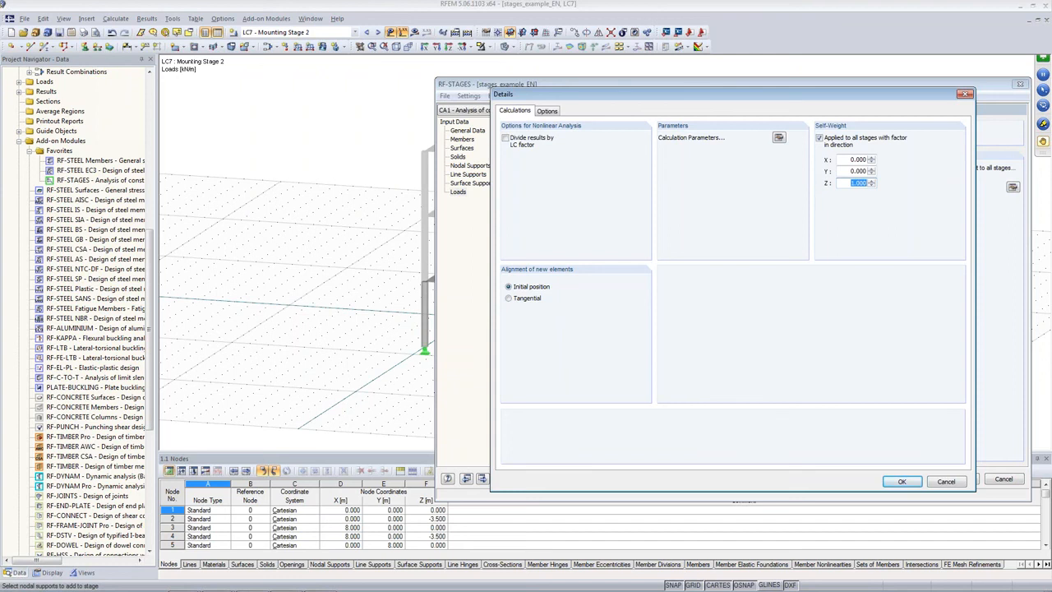
type("1,35")
left_click(842, 159)
left_click(900, 482)
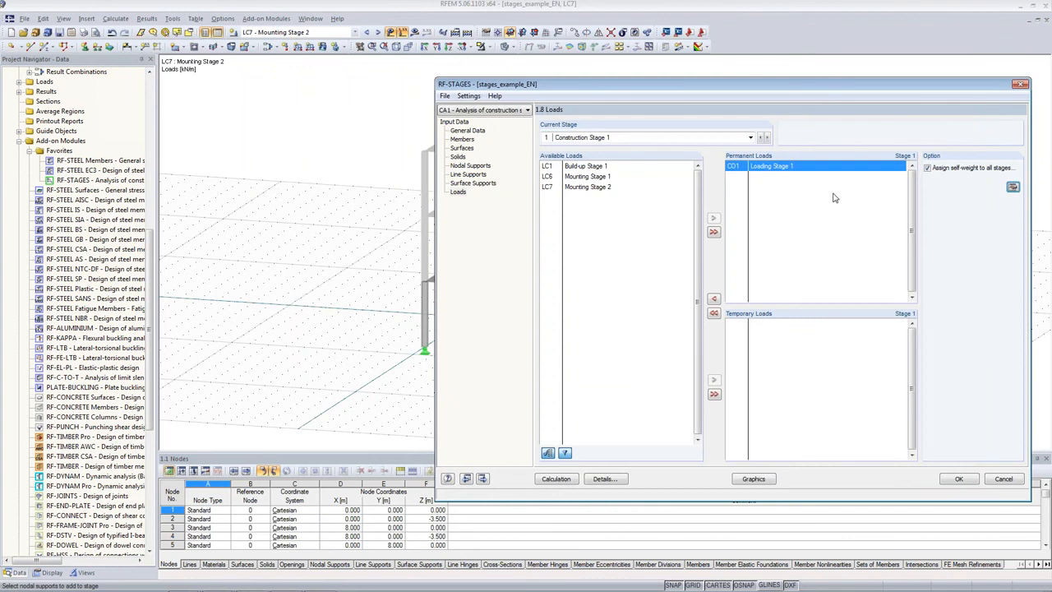
- Assign load case LC6, Mounting Stage 1, as a temporary load to Construction Stage 1
left_click(589, 180)
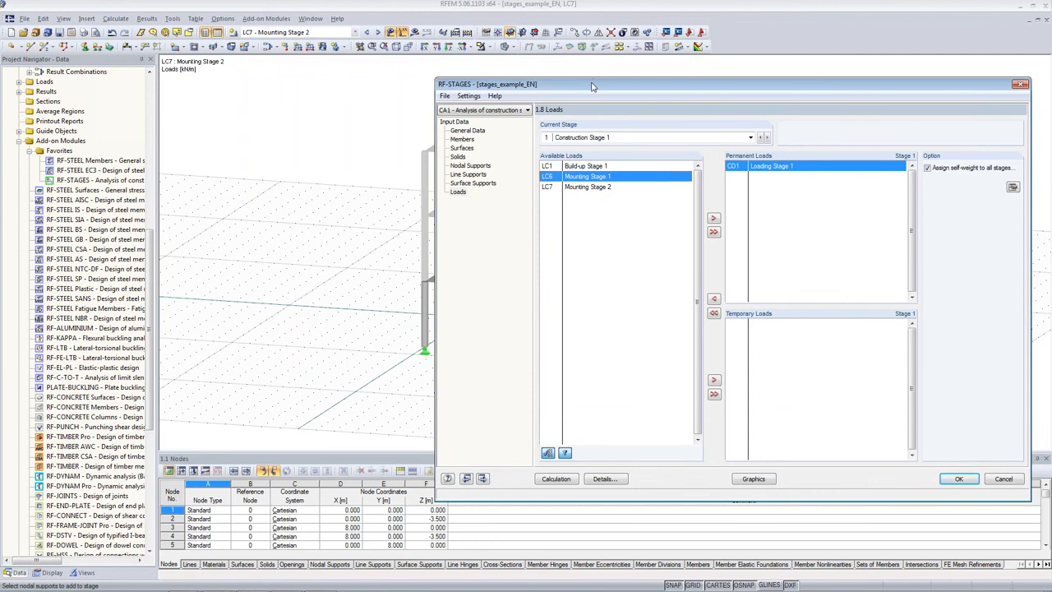
left_click_drag(596, 84, 563, 78)
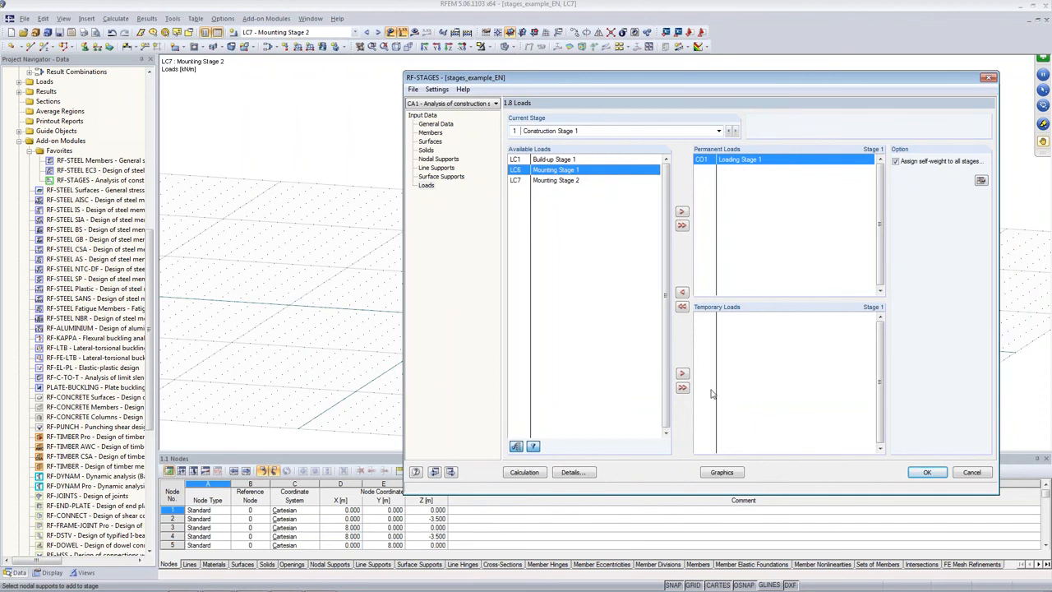
left_click(681, 373)
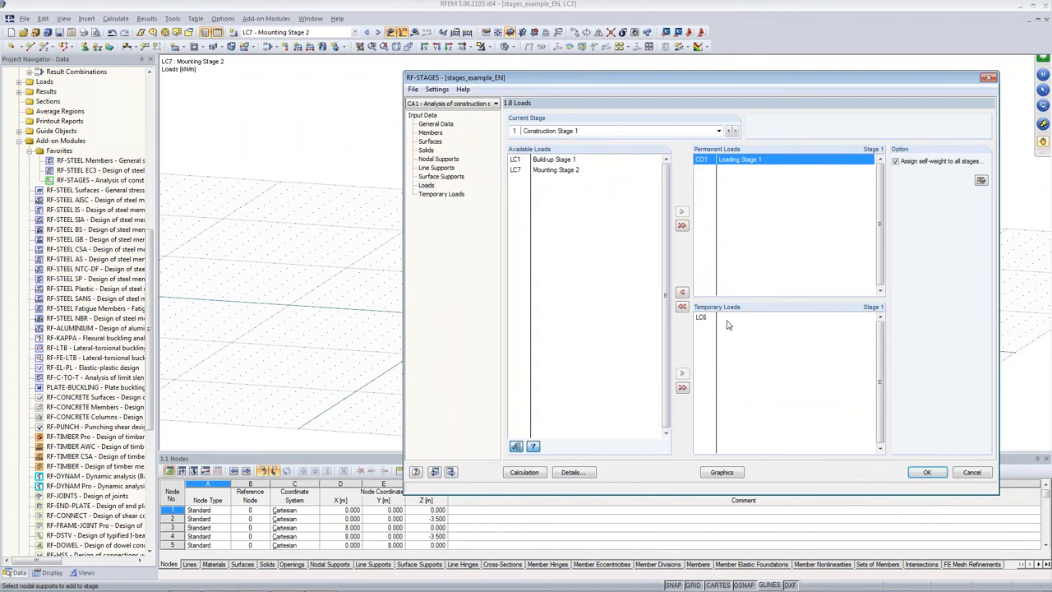
- Assign load case LC7, Mounting Stage 2, as a temporary load to Construction Stage 2, and open the temporary load combination input
left_click(736, 131)
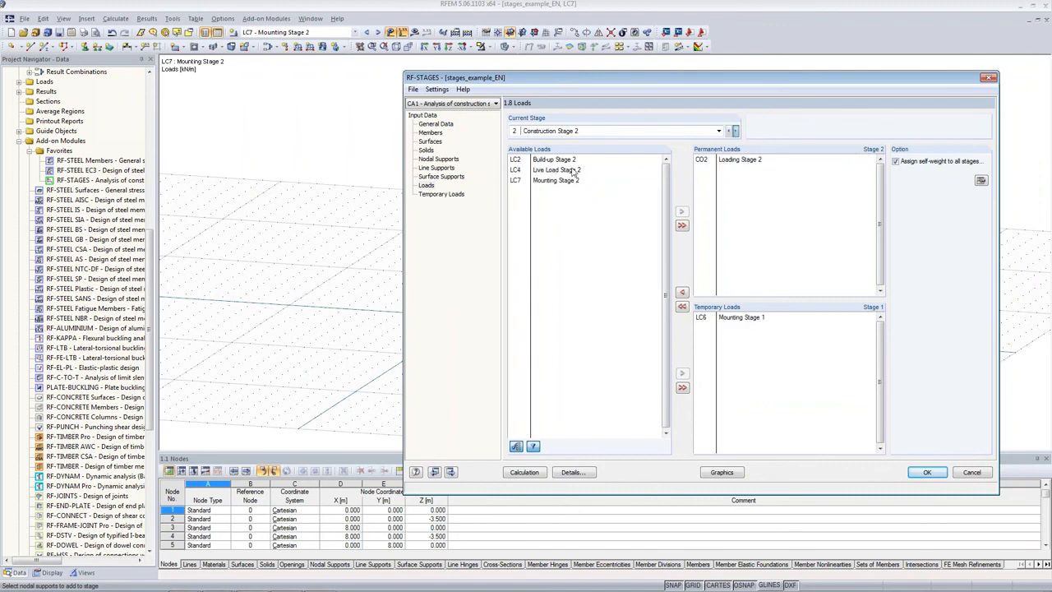
left_click(530, 181)
left_click(681, 373)
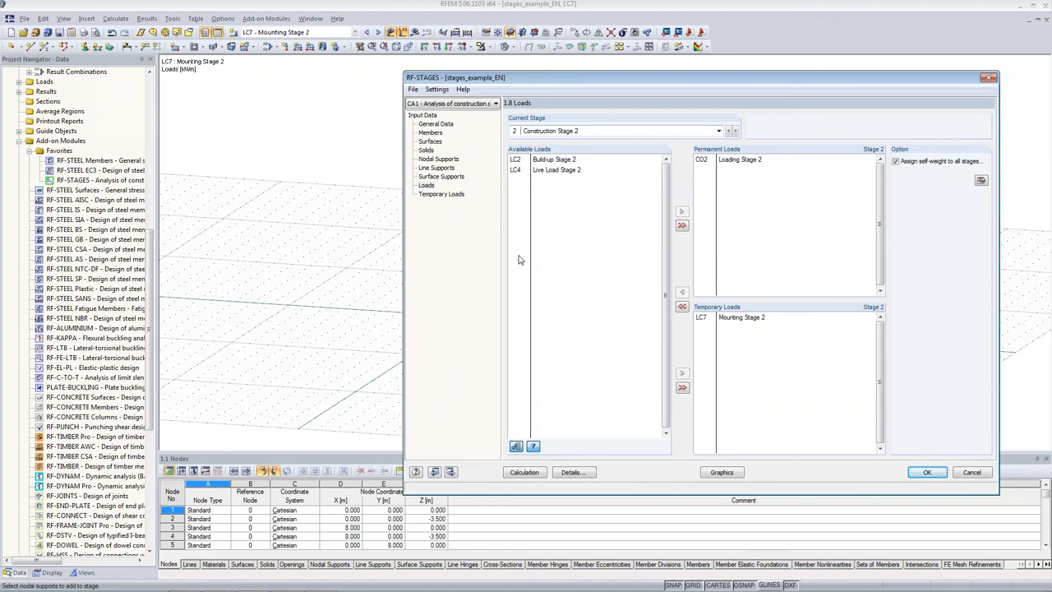
left_click(451, 197)
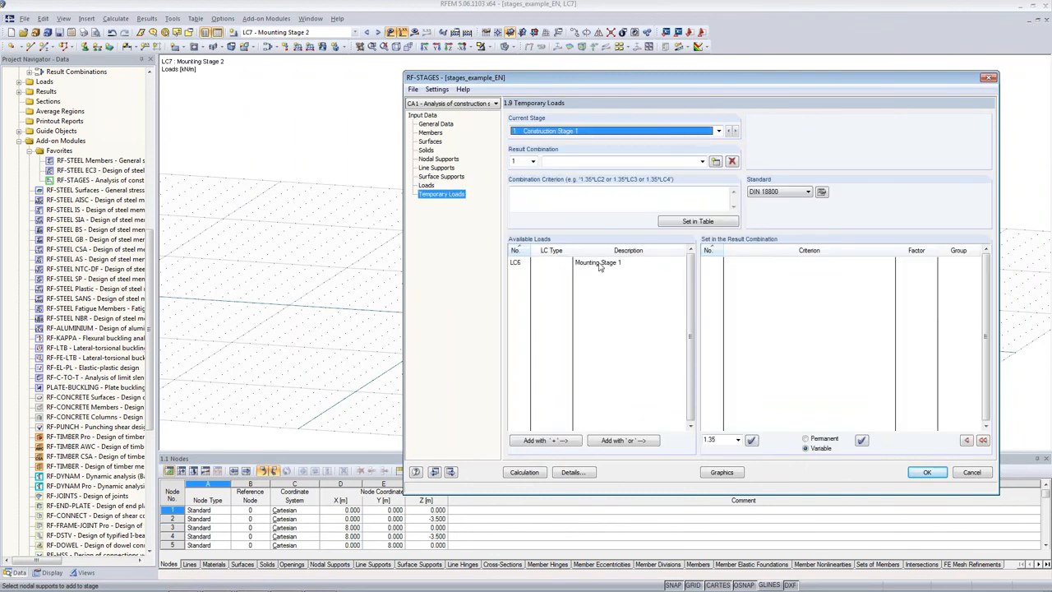
- Define the temporary result combinations with factor 1.50: LC6 as variable for Construction Stage 1 and LC7 as variable for Construction Stage 2
left_click(579, 263)
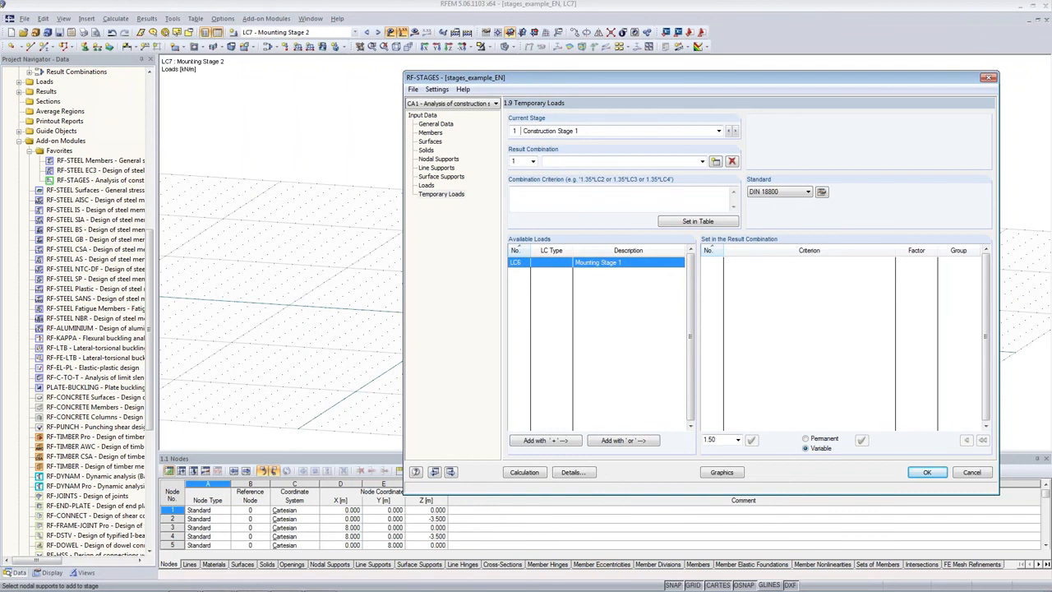
left_click(539, 442)
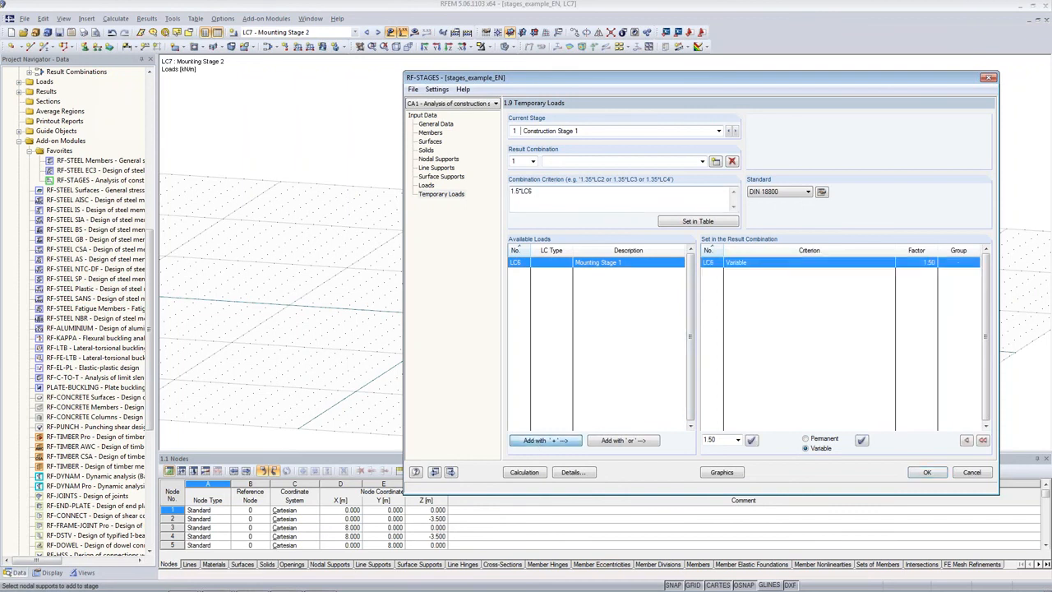
left_click(734, 130)
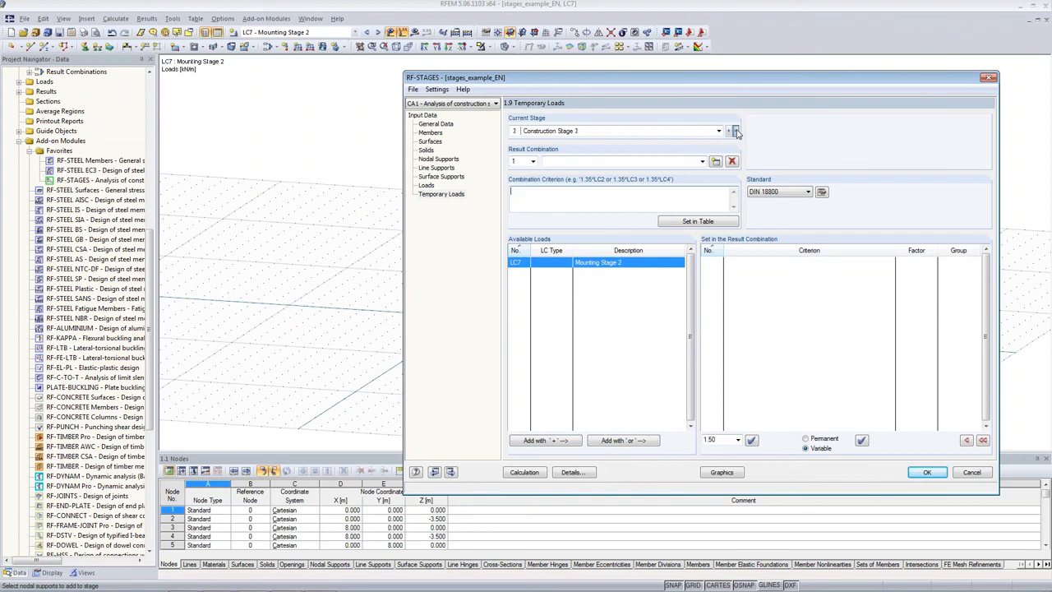
double_click(598, 267)
left_click_drag(535, 192, 506, 193)
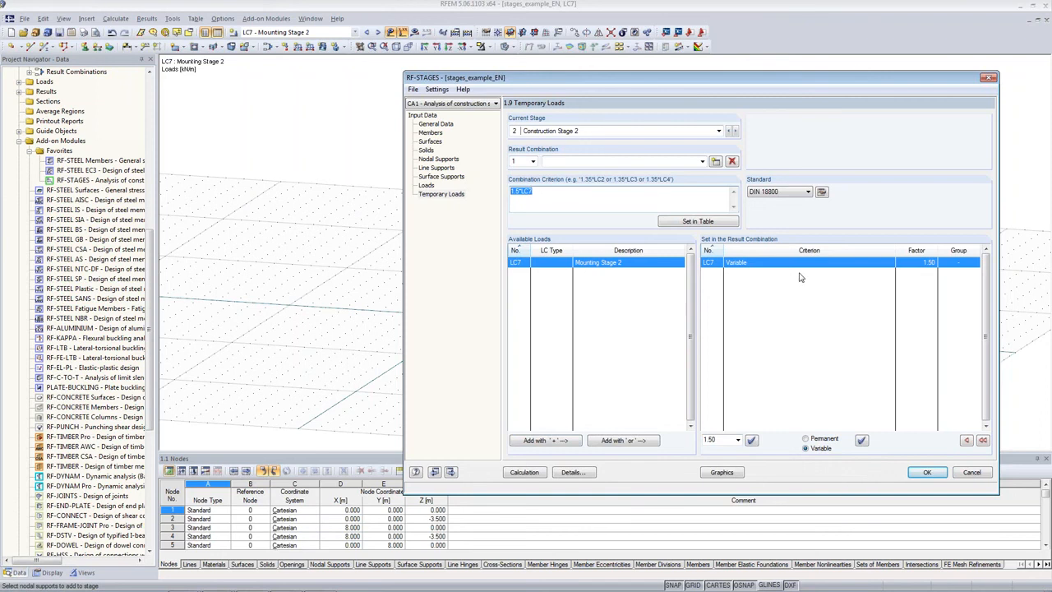
- Review the load assignment of Construction Stage 2 and run the construction stages calculation
left_click(426, 186)
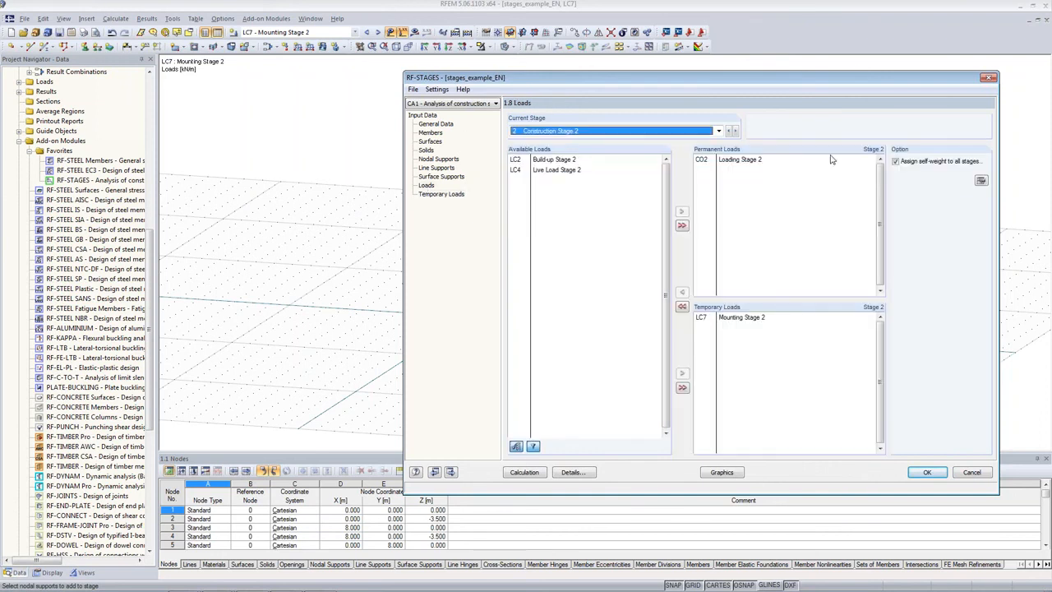
left_click(519, 472)
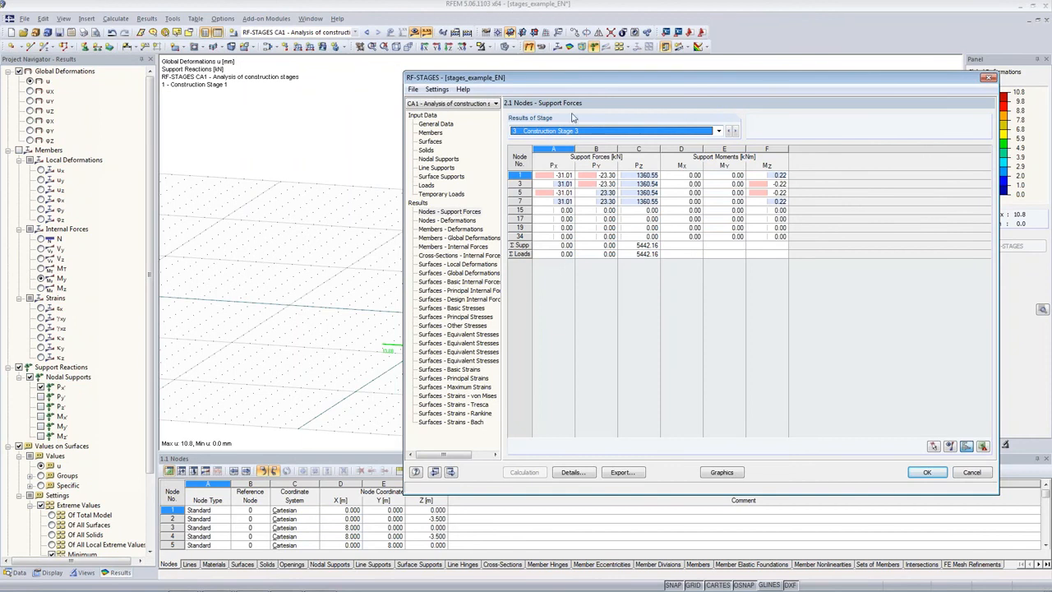
left_click_drag(576, 82, 467, 54)
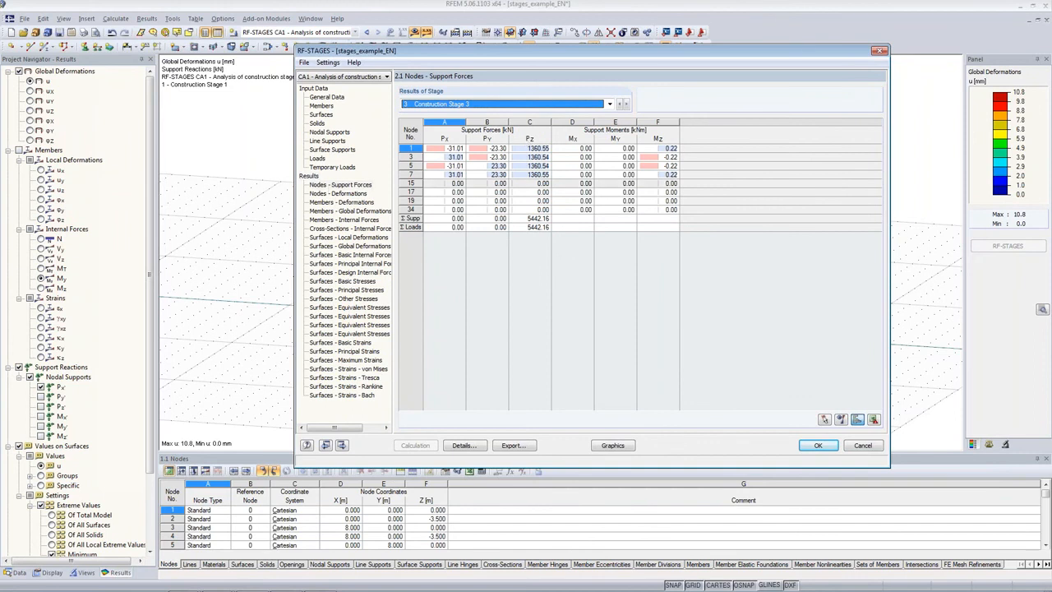
- Examine the nodal support forces for Construction Stage 1 and for the envelope of all stages
left_click(608, 104)
left_click(428, 114)
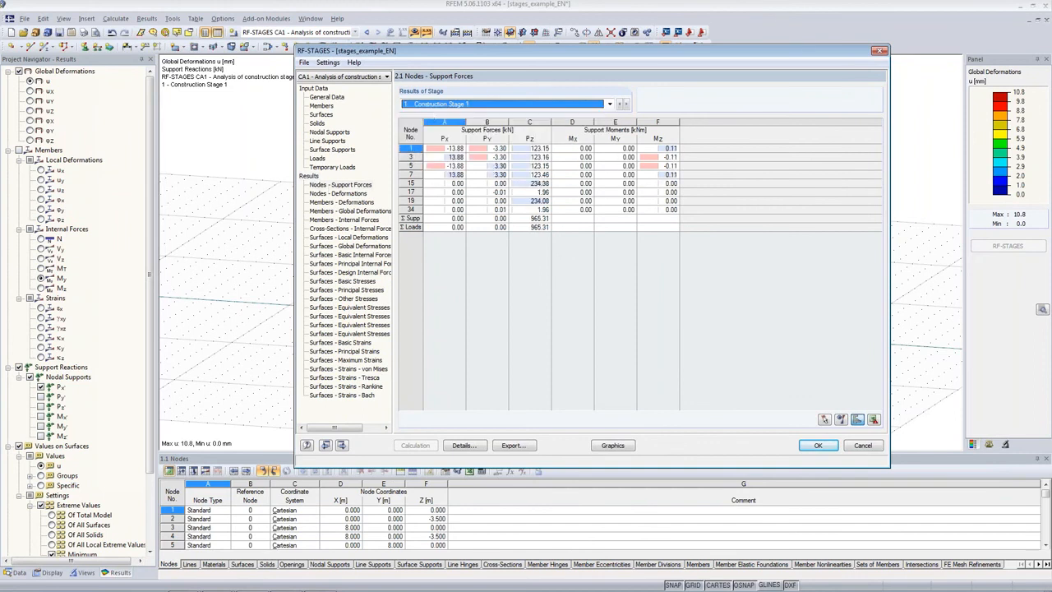
left_click(430, 106)
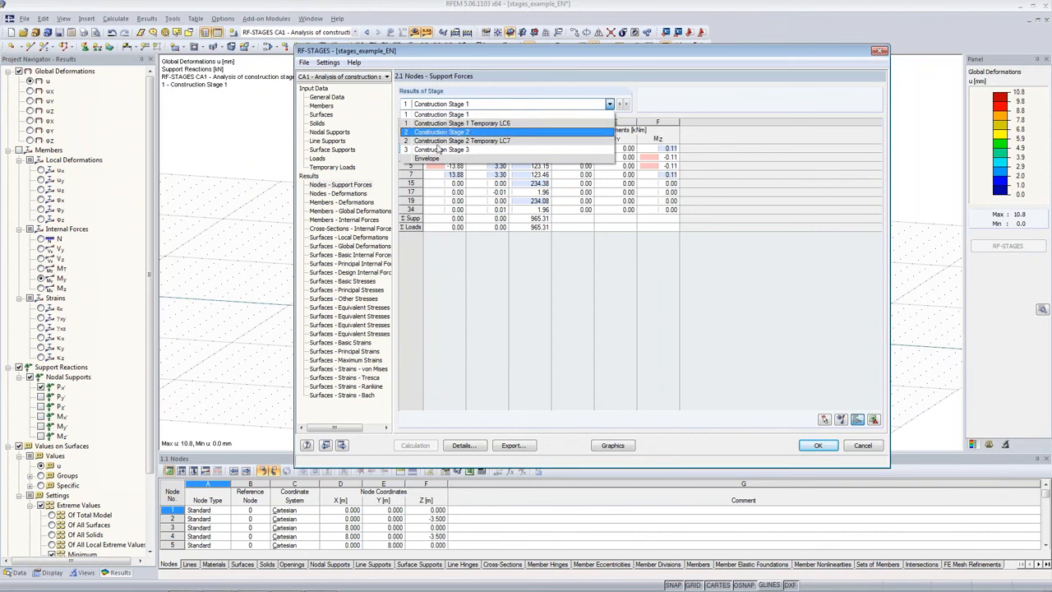
left_click(481, 158)
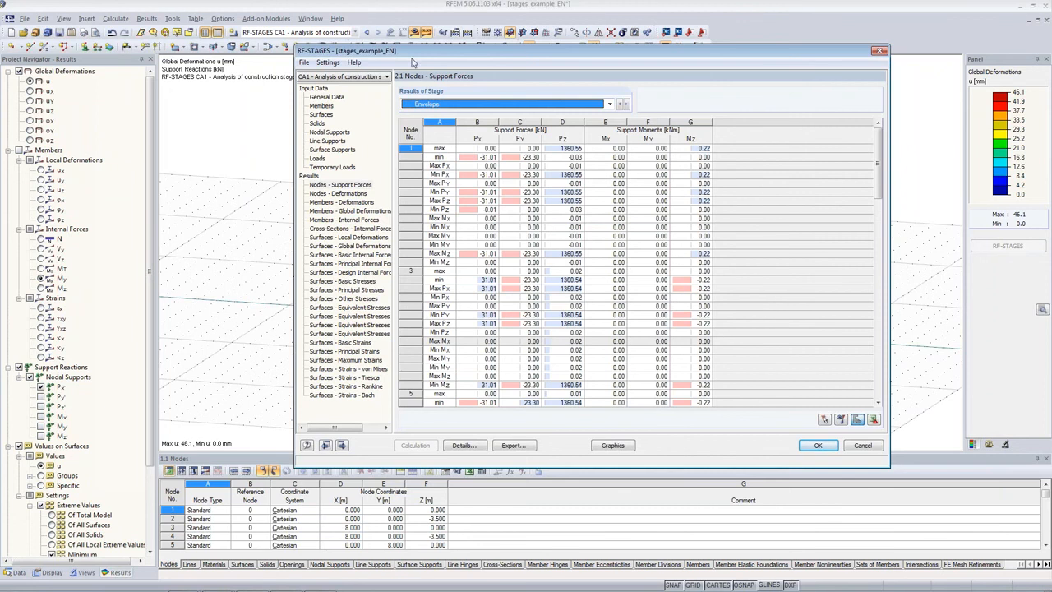
left_click_drag(417, 55, 299, 49)
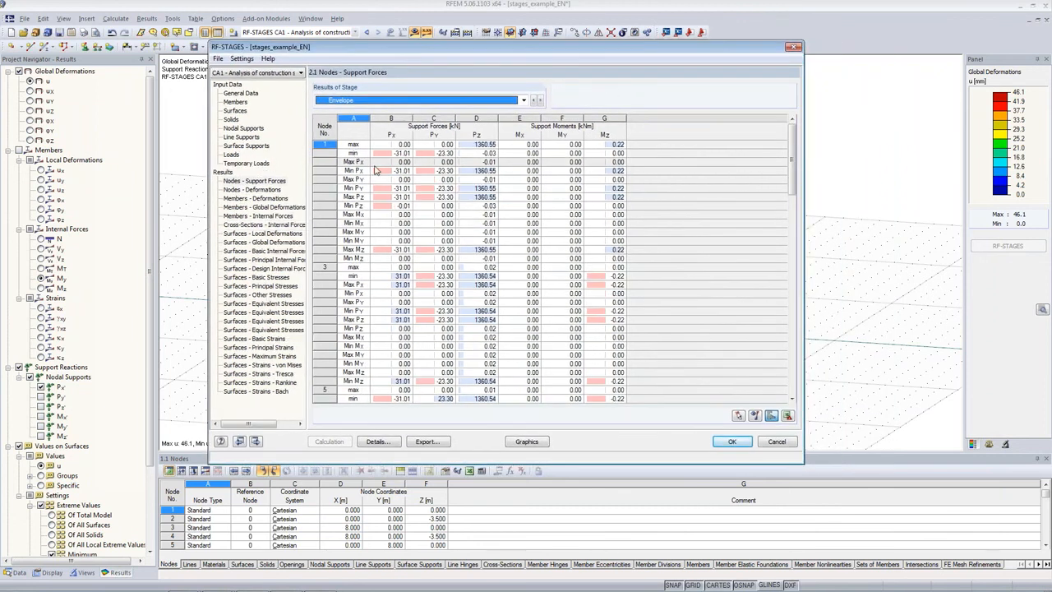
left_click_drag(353, 145, 429, 199)
left_click(490, 243)
left_click(381, 277)
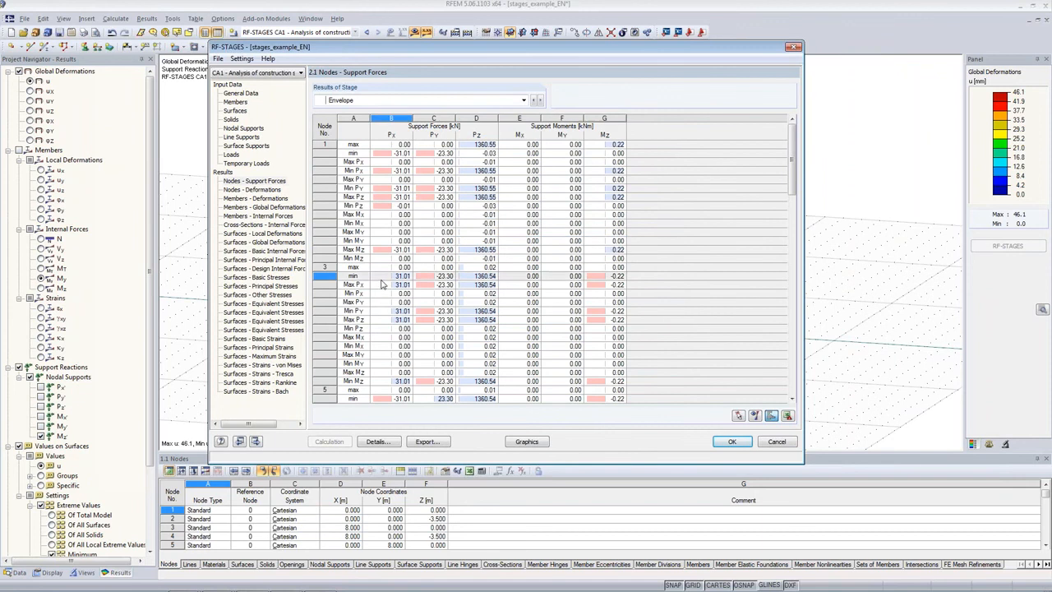
- Export the stage results as result combinations, exit the module and keep RF-STAGES CA1 as the displayed result case
left_click(440, 446)
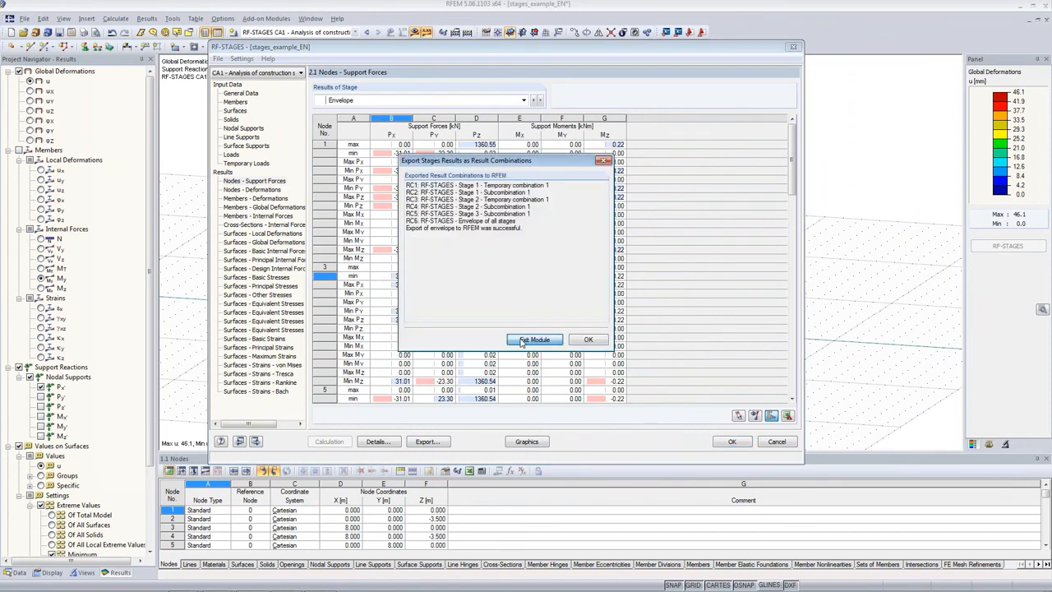
left_click(521, 342)
left_click(338, 33)
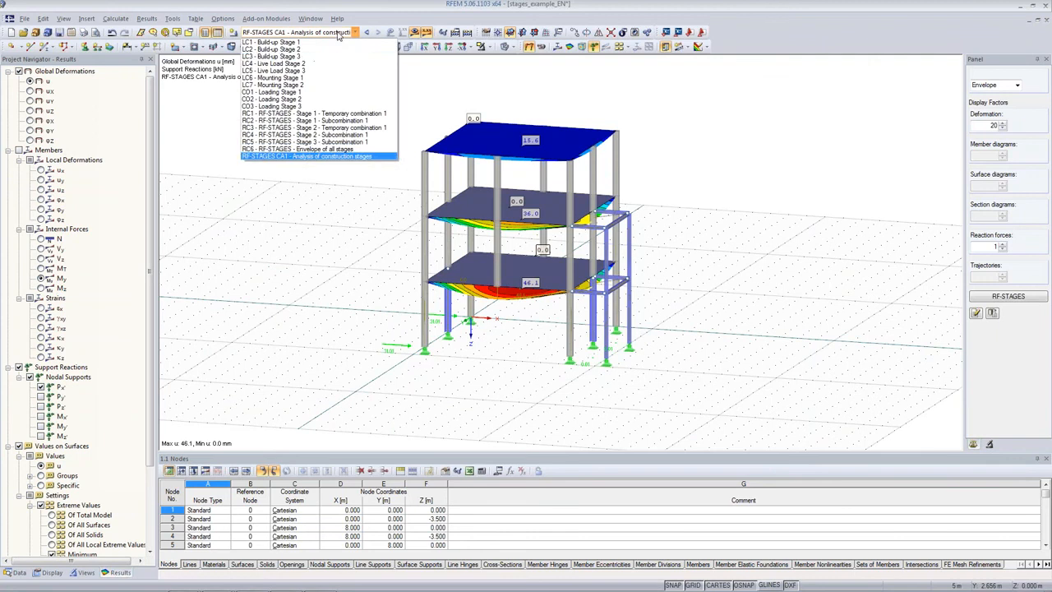
left_click(266, 156)
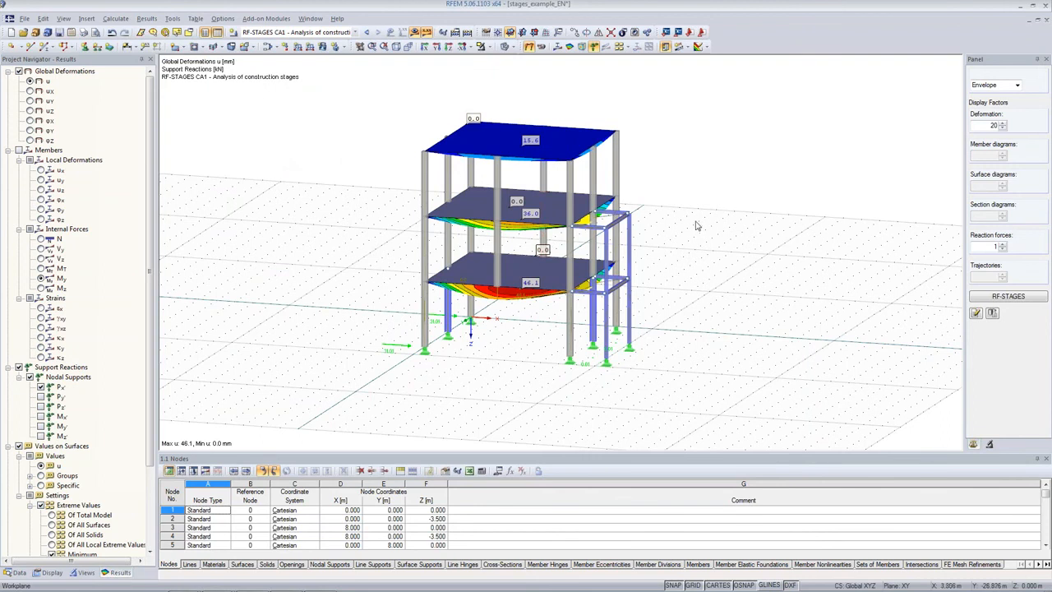
- Display the 1 - PLC results of Construction Stage 1 and examine the global deformations of the lowest slab
middle_click_drag(712, 215, 677, 223, "ctrl")
left_click_drag(989, 60, 742, 97)
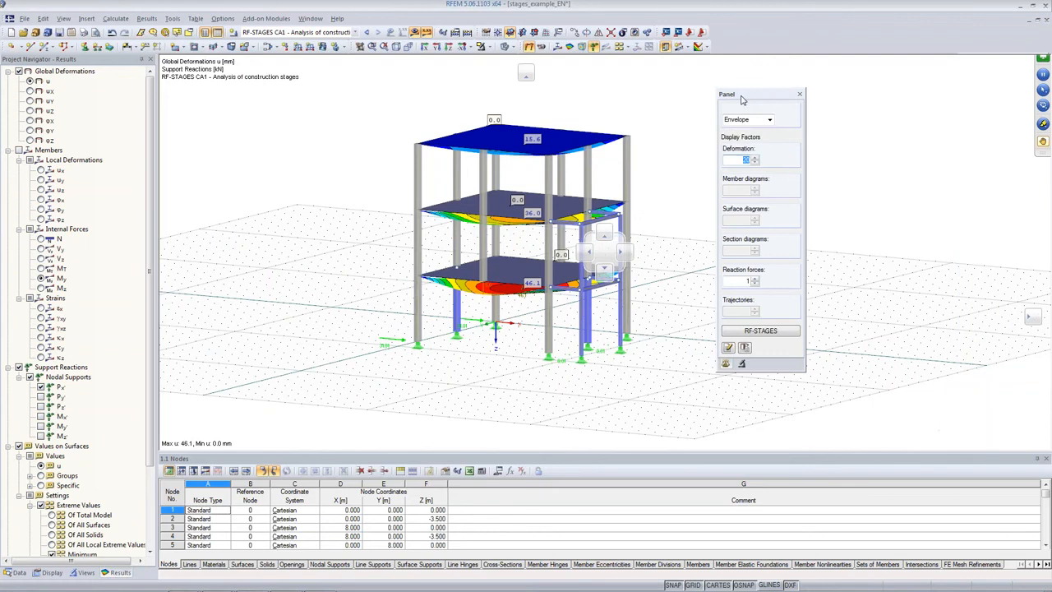
left_click(769, 122)
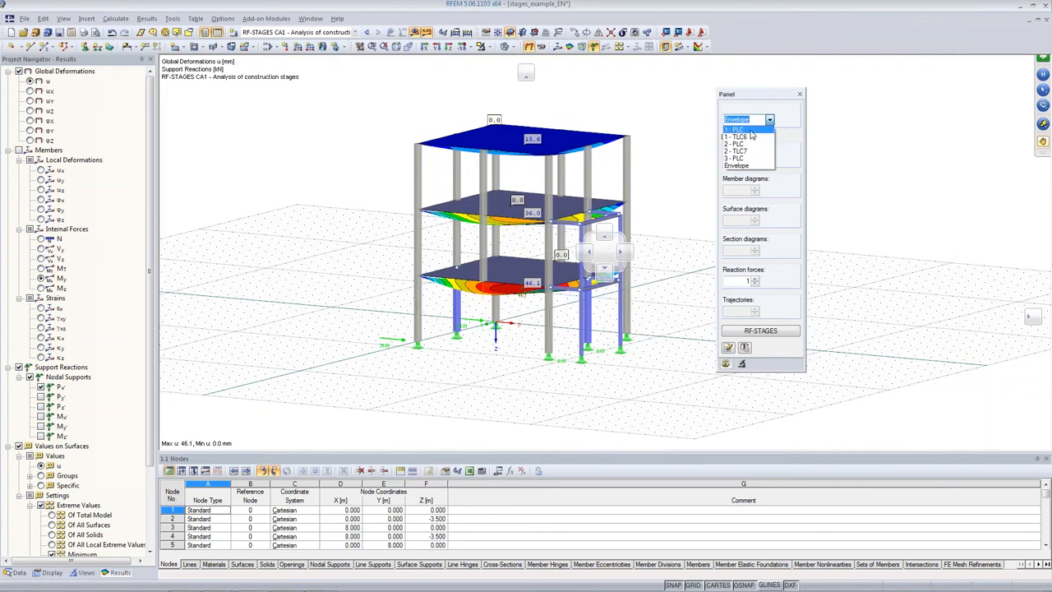
left_click(732, 130)
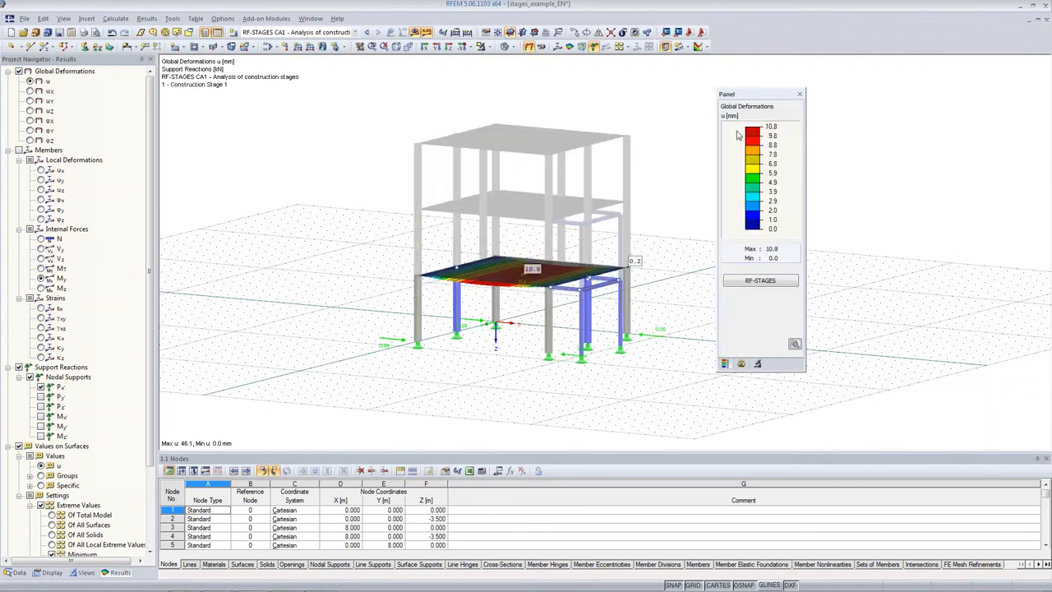
left_click(757, 363)
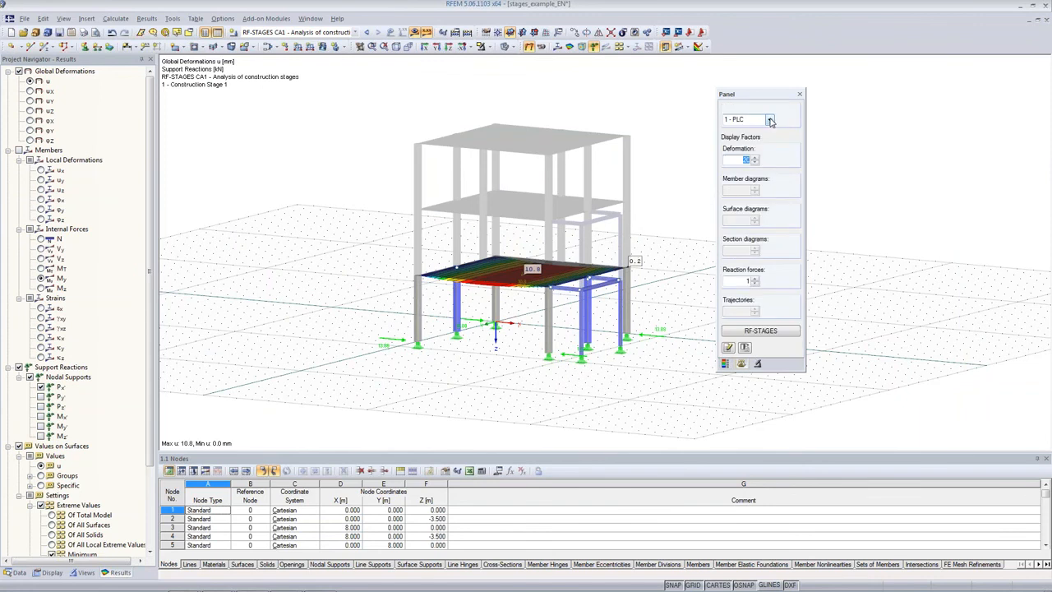
middle_click_drag(389, 255, 593, 248, "ctrl")
scroll(496, 294, "up", 5)
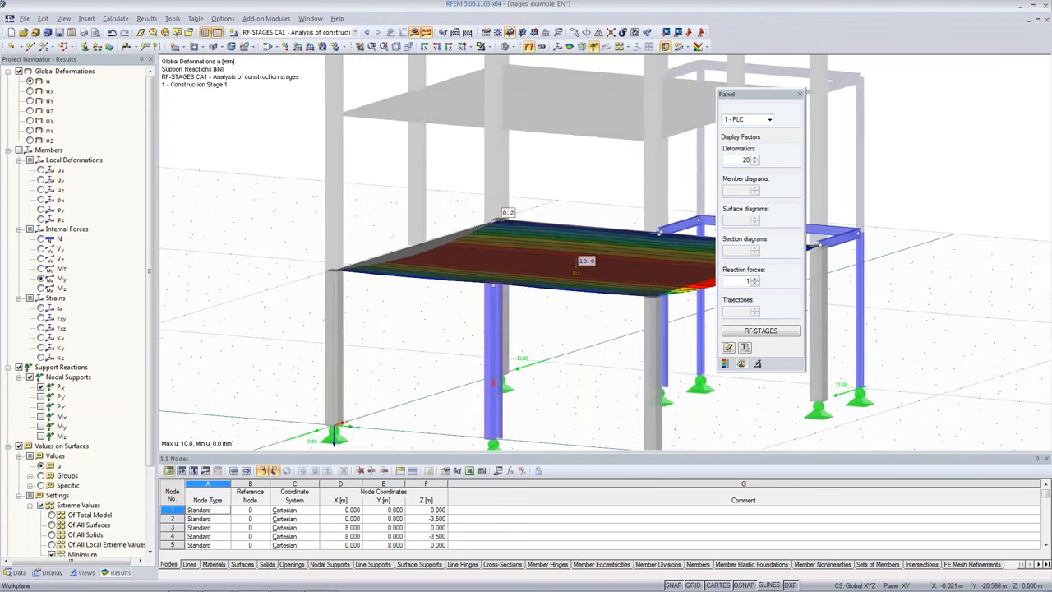
scroll(505, 238, "up", 4)
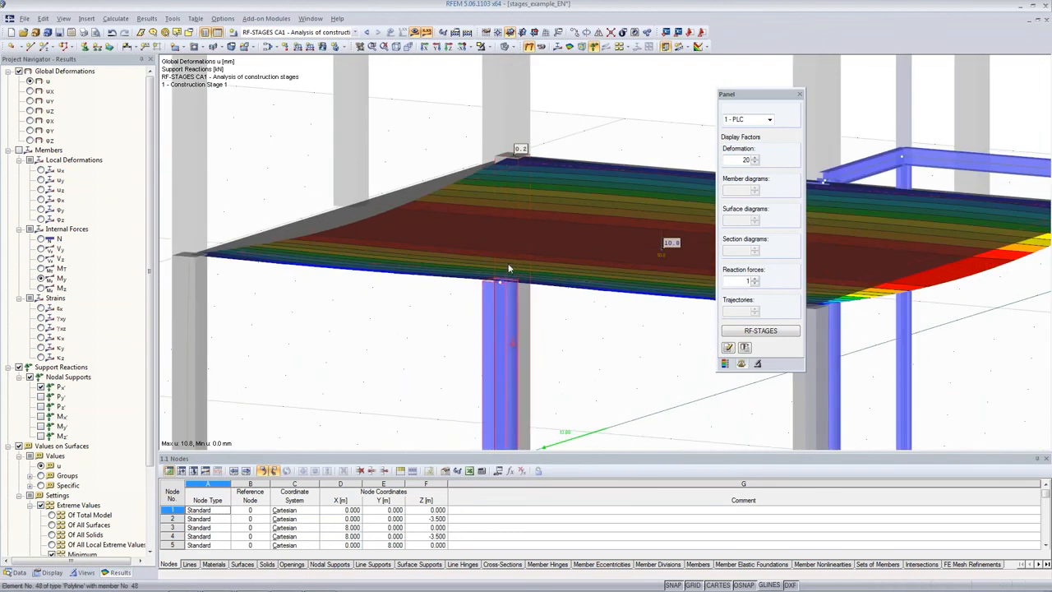
middle_click_drag(567, 256, 534, 274)
scroll(536, 274, "down", 4)
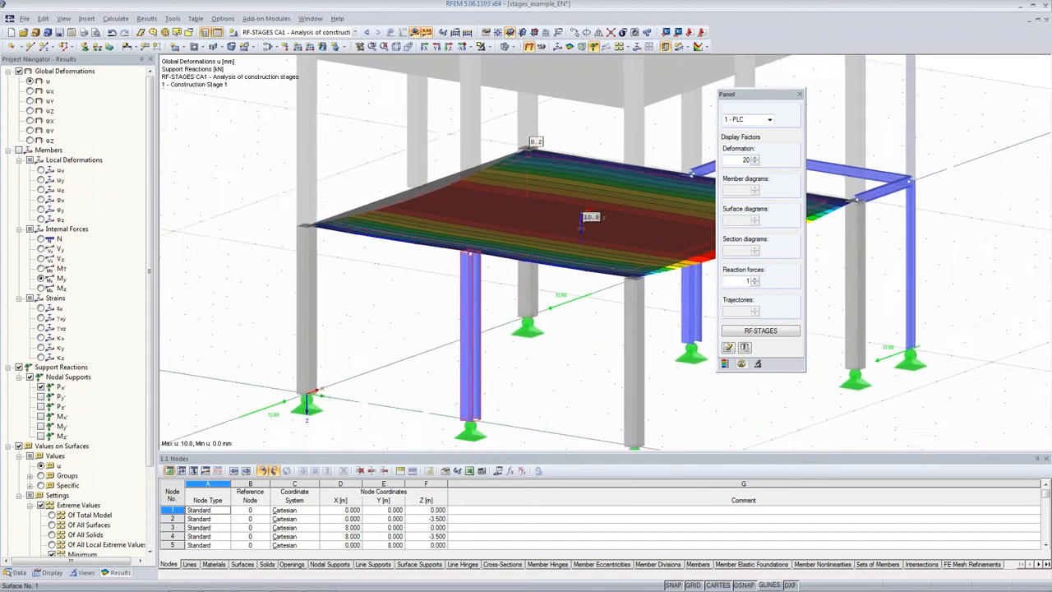
- Display the 2 - PLC results of Construction Stage 2 and examine the slab deformations
left_click(767, 119)
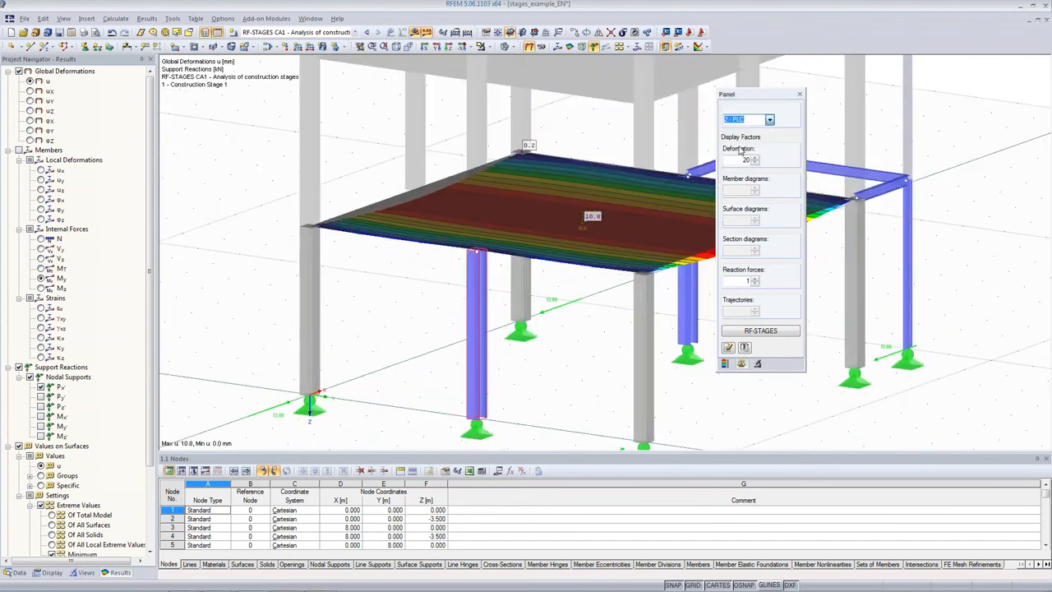
left_click(737, 145)
middle_click_drag(550, 350, 495, 304, "ctrl")
left_click_drag(486, 258, 397, 329)
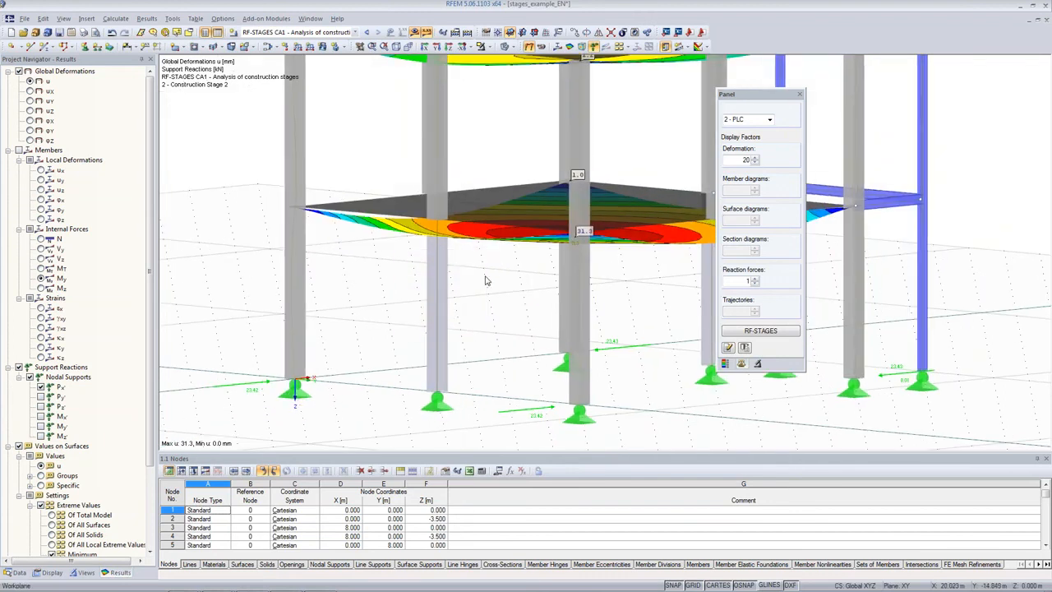
- Examine the member axial forces N around the side frame in Construction Stage 2
middle_click_drag(485, 280, 356, 194, "ctrl")
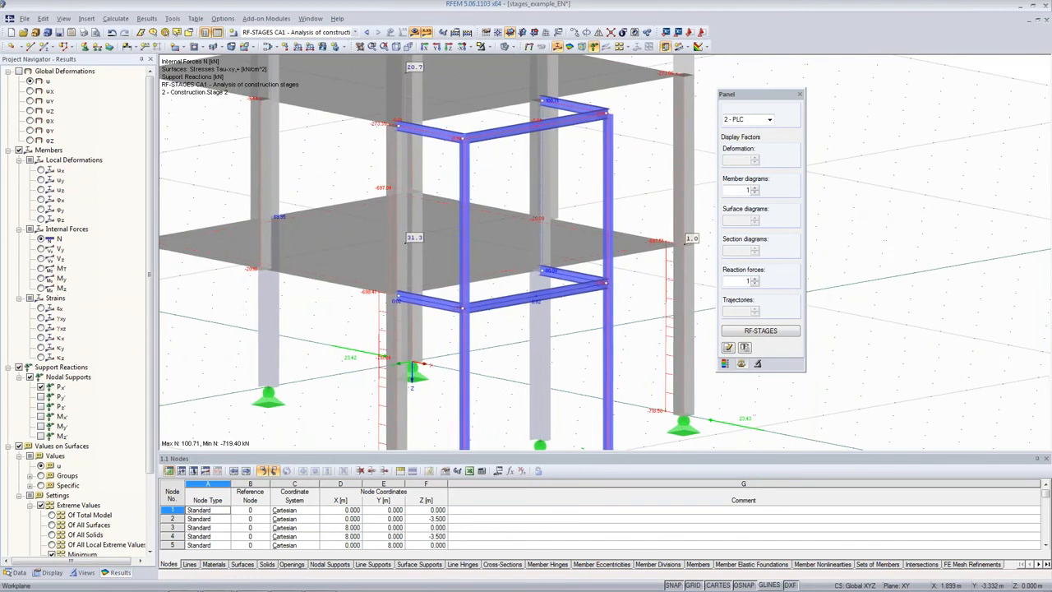
mouse_move(593, 362)
middle_mouse_down("ctrl")
mouse_move(551, 356)
mouse_move(591, 359)
middle_mouse_up("ctrl")
middle_click_drag(591, 359, 642, 263)
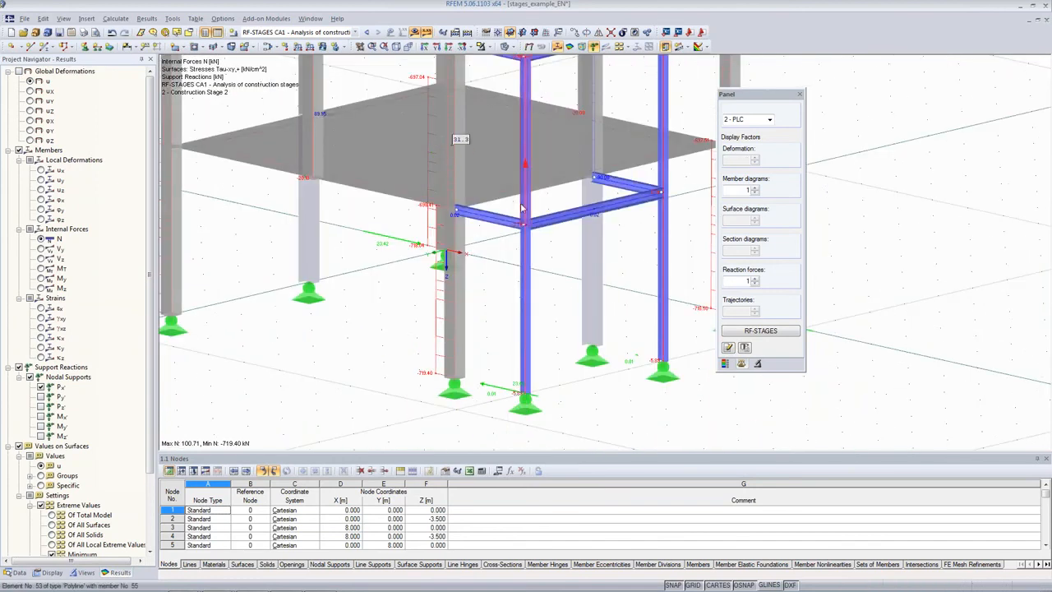
middle_click_drag(627, 133, 628, 226)
- Display the 3 - PLC results and examine the member axial forces N in Construction Stage 3
left_click(769, 120)
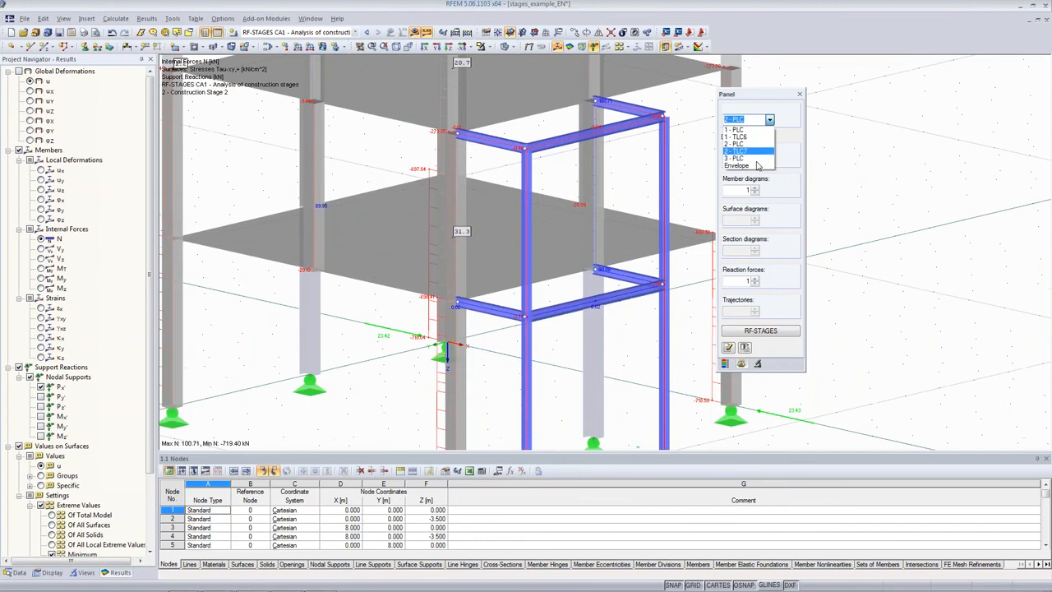
left_click(754, 158)
scroll(591, 229, "down", 2)
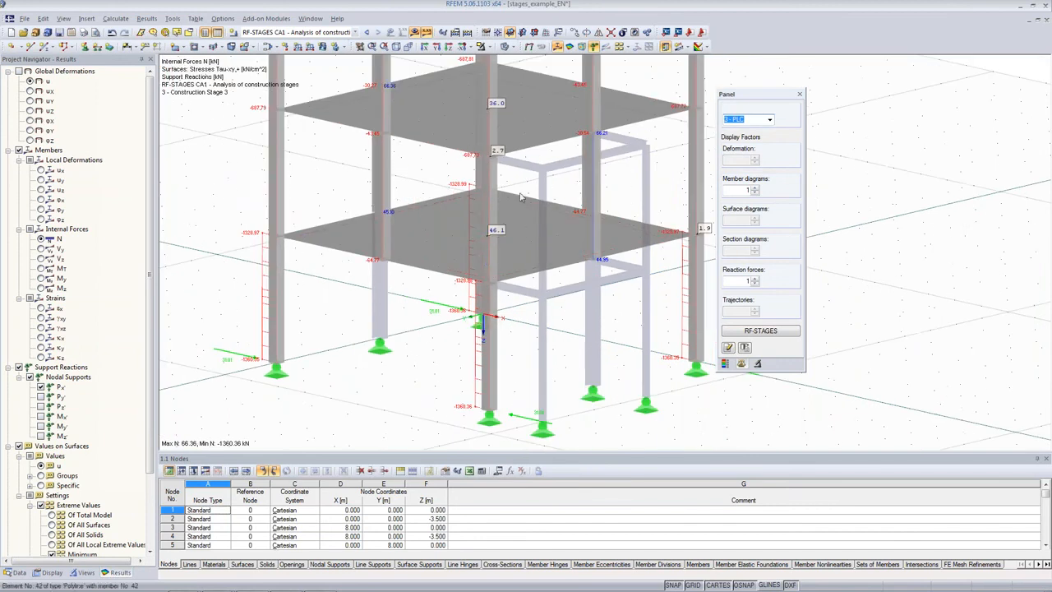
middle_click_drag(485, 243, 768, 211, "ctrl")
- Show the global deformations of Construction Stage 3 and examine all three slabs of the building
left_click(528, 47)
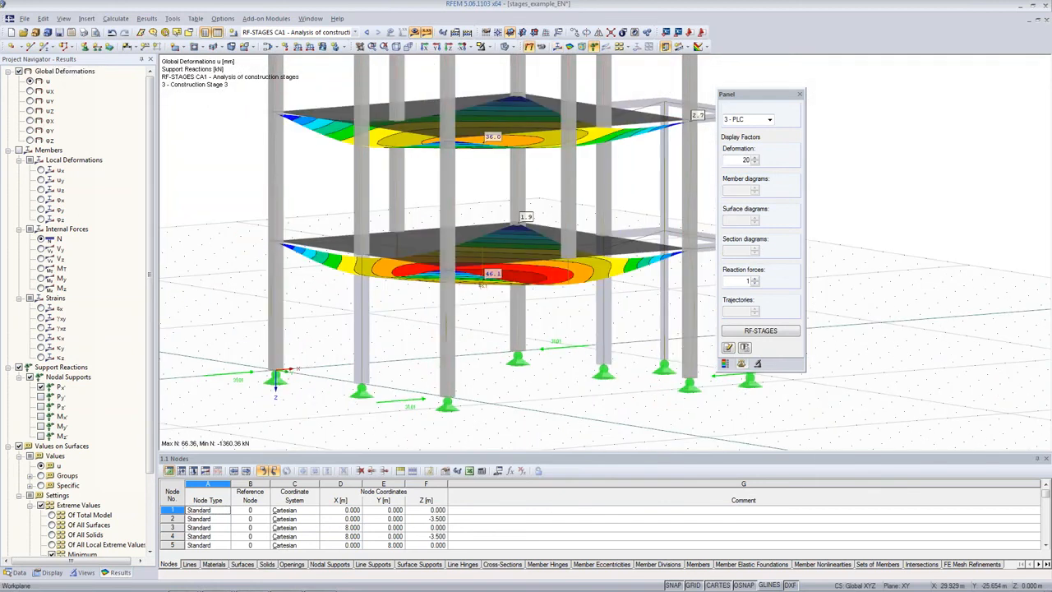
middle_click_drag(599, 222, 539, 182, "ctrl")
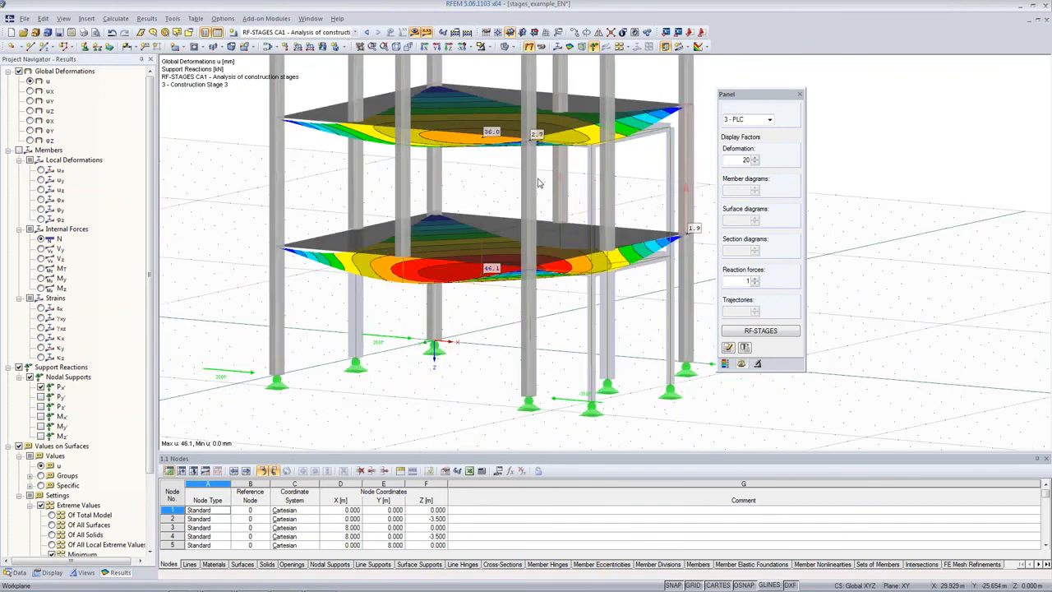
scroll(567, 184, "down", 3)
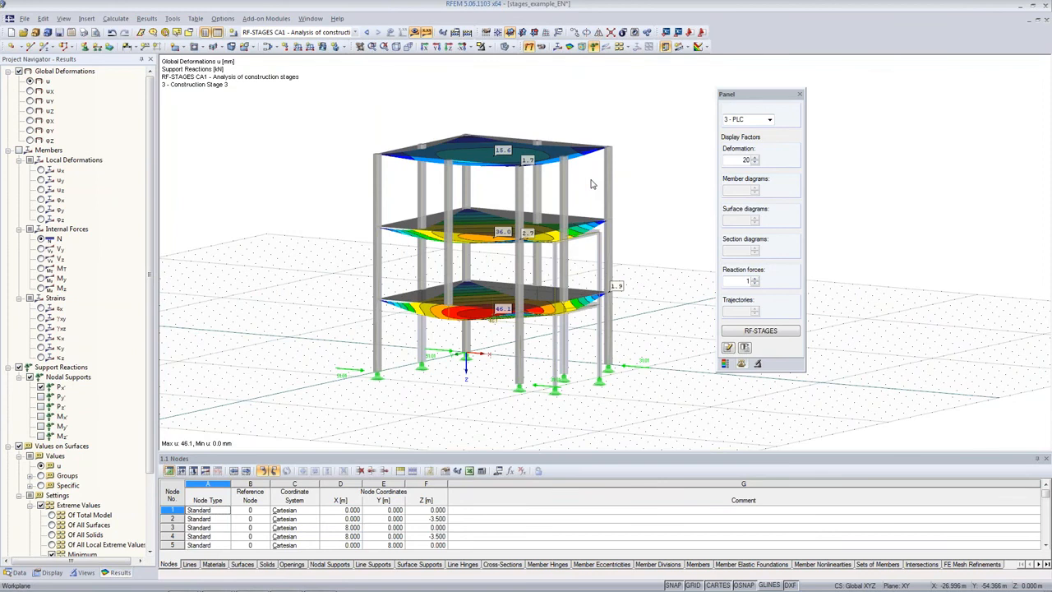
middle_click_drag(591, 184, 569, 193, "ctrl")
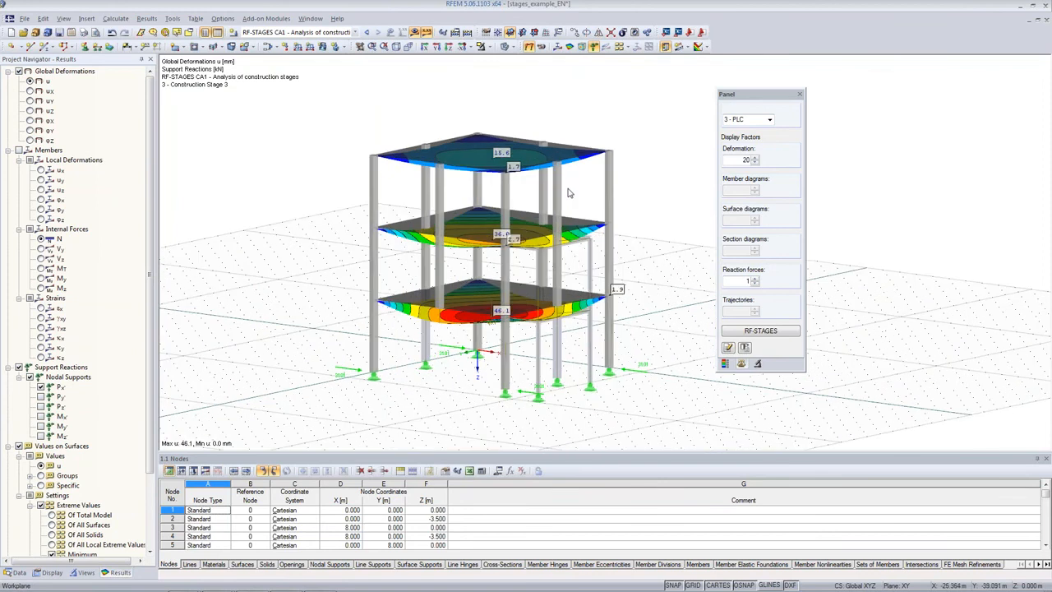
scroll(568, 189, "down", 1)
- Check the Type of Deformations options for the results and the list of available stage results
left_click_drag(151, 239, 162, 329)
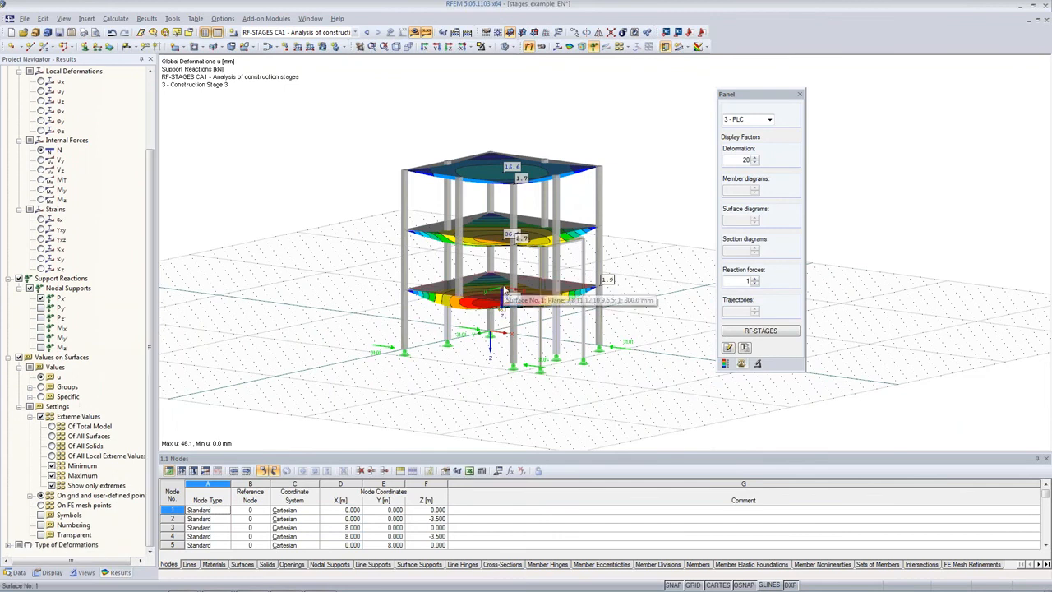
scroll(90, 549, "down", 1)
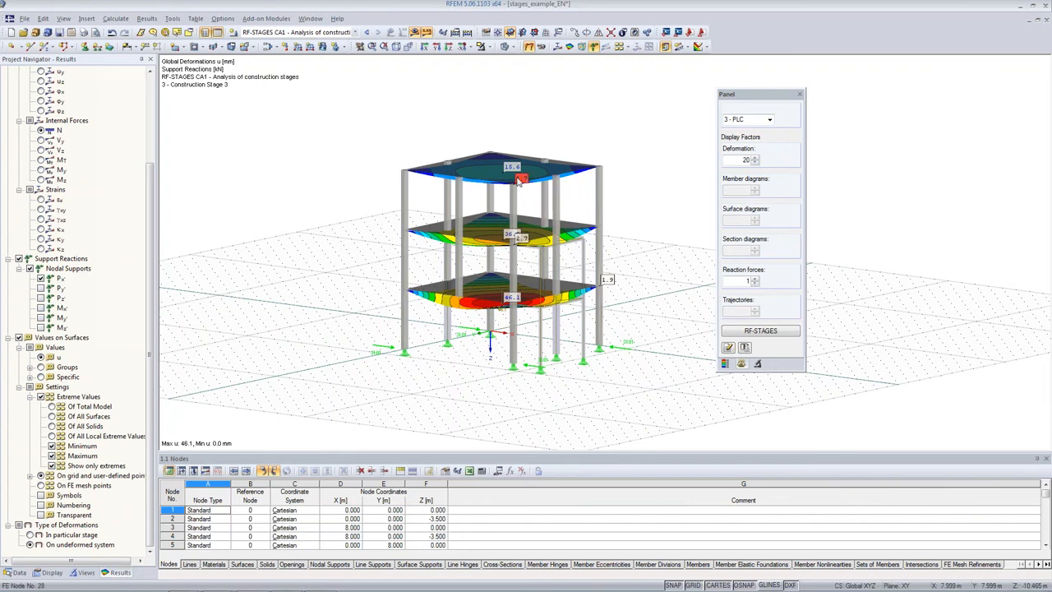
left_click(769, 122)
left_click(769, 121)
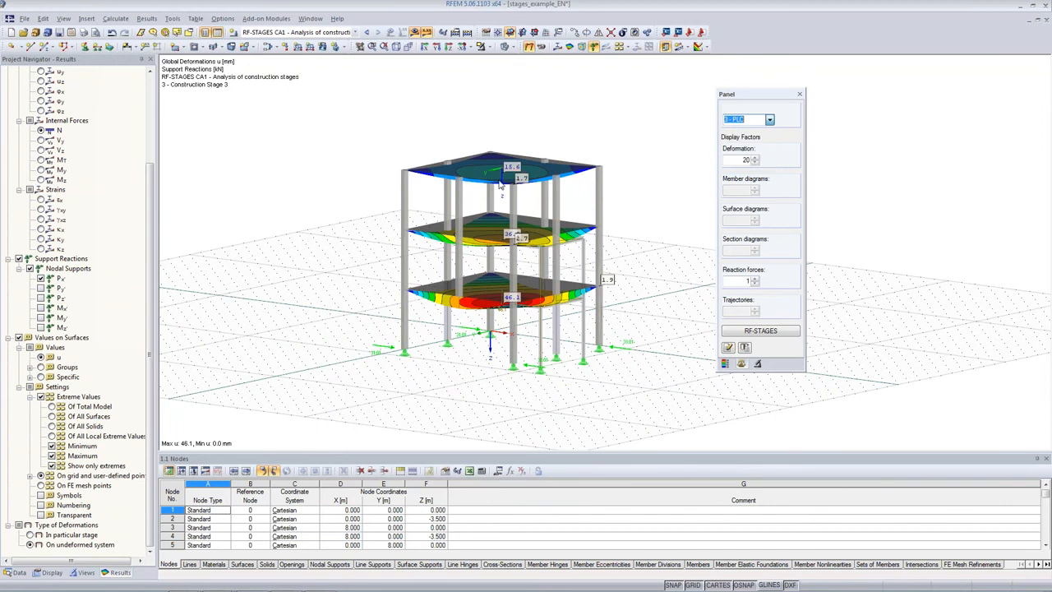
- Set the type of deformations to In particular stage and examine the Construction Stage 3 deformations of all three slabs
left_click(30, 544)
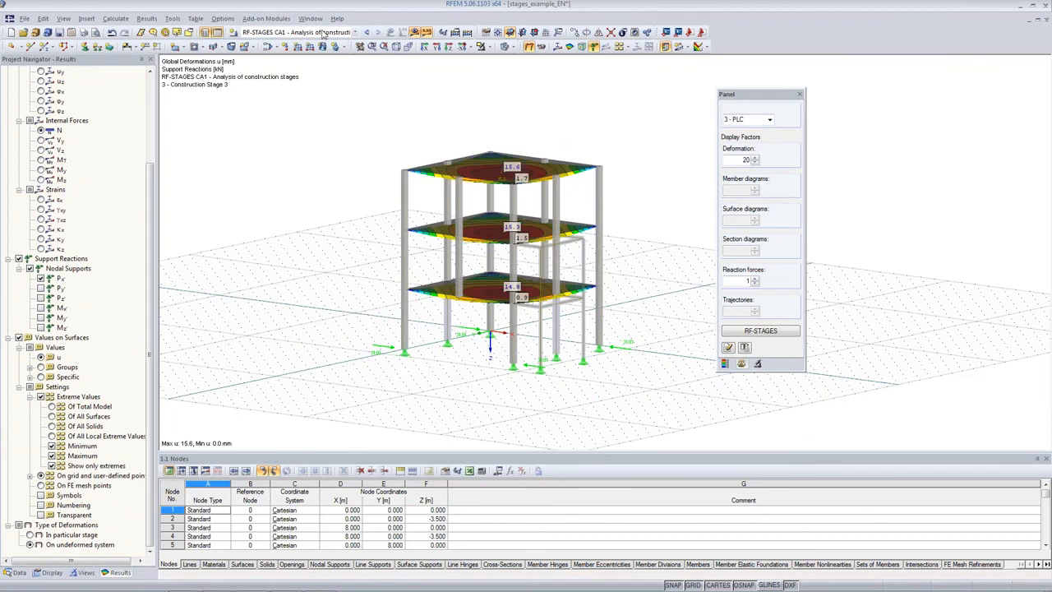
left_click(426, 34)
scroll(526, 160, "up", 4)
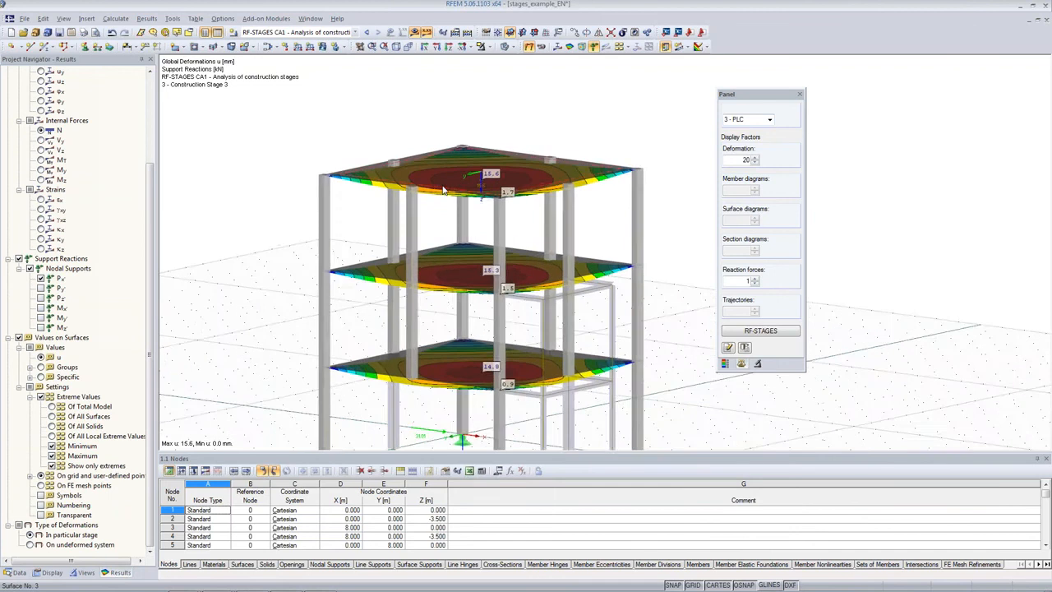
scroll(443, 189, "up", 2)
middle_click_drag(581, 124, 520, 176, "ctrl")
scroll(519, 176, "down", 5)
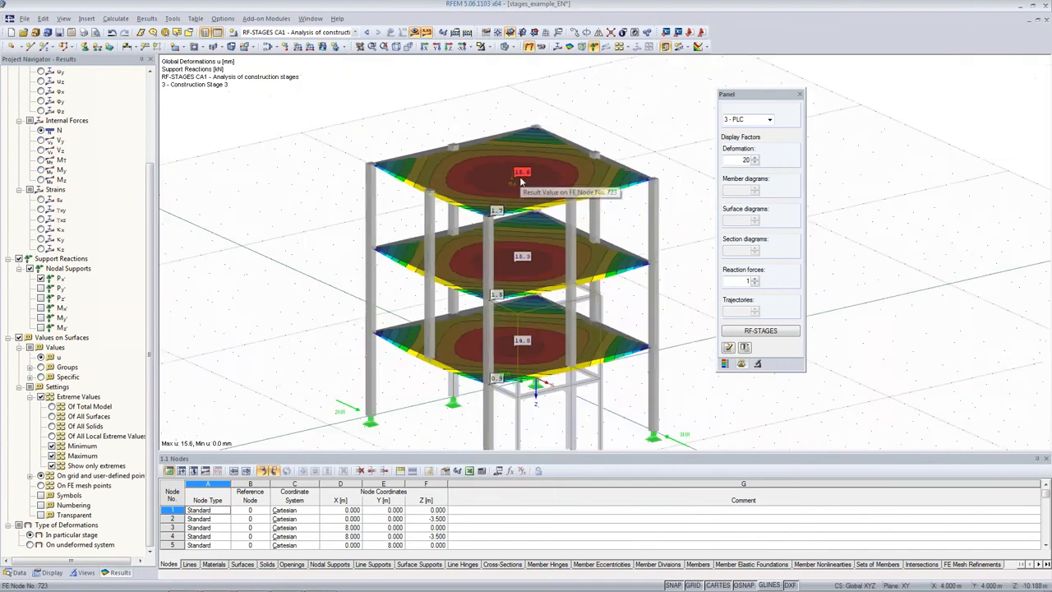
middle_click_drag(520, 176, 581, 139, "ctrl")
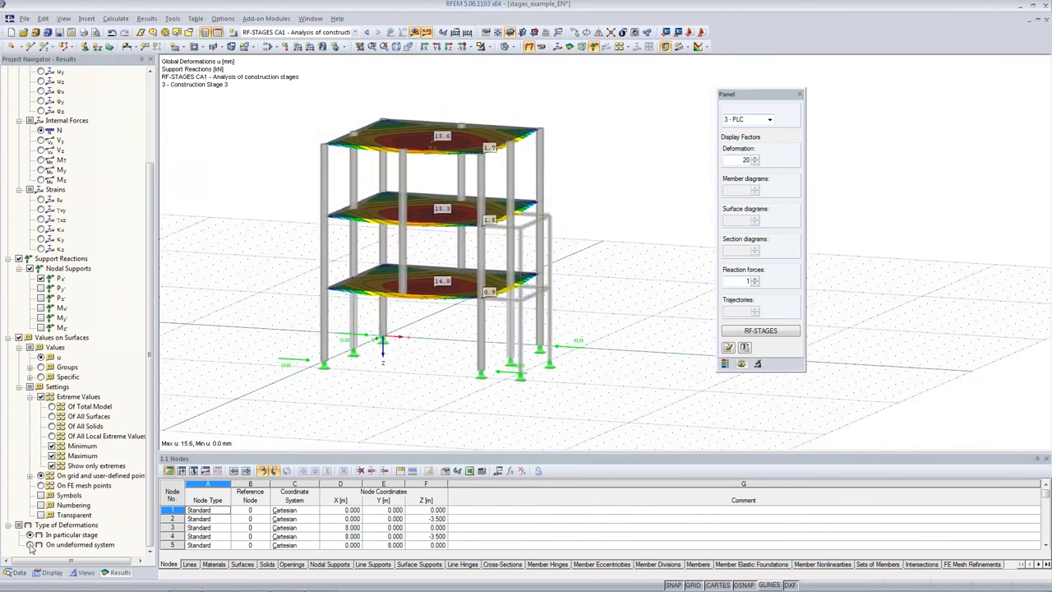
- Display the Construction Stage 3 deformations on the undeformed system and examine the lowest slab
left_click(28, 543)
scroll(432, 327, "up", 1)
scroll(433, 328, "up", 1)
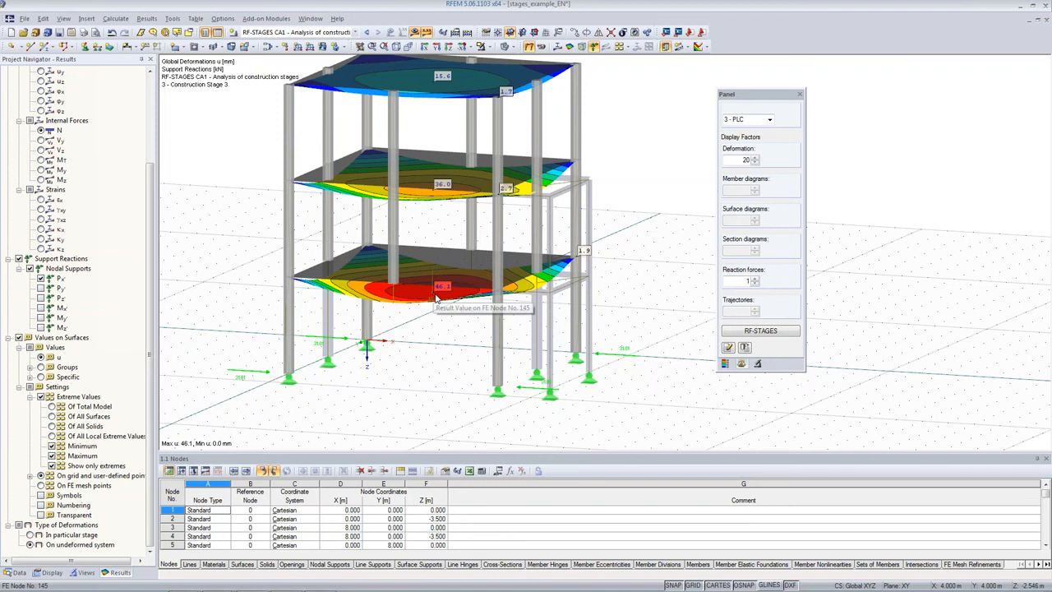
scroll(438, 311, "up", 2)
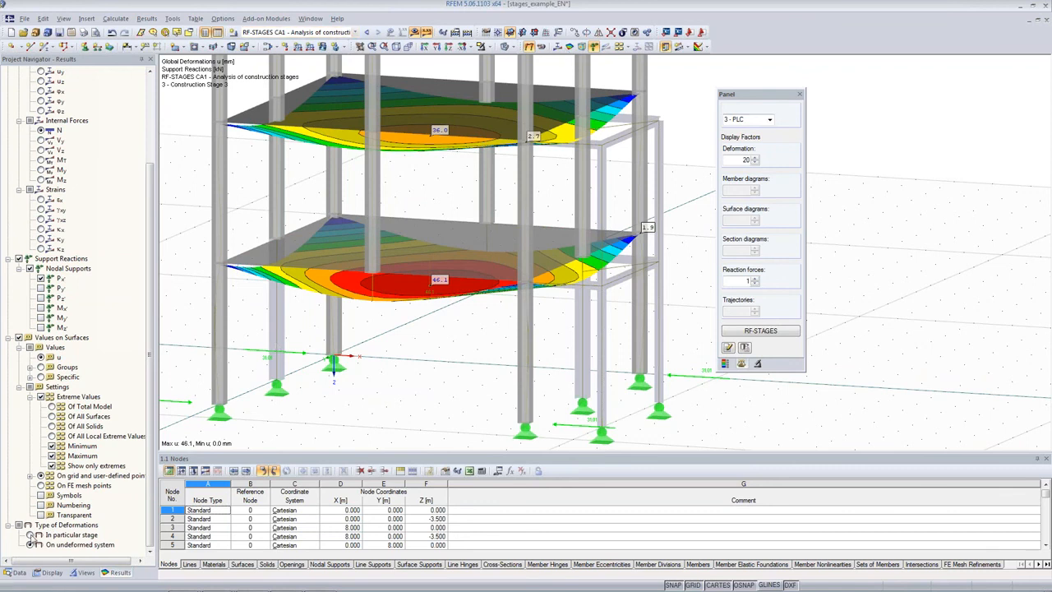
- Switch the deformations back to In particular stage and compare the lowest slab with the slabs above
left_click(37, 535)
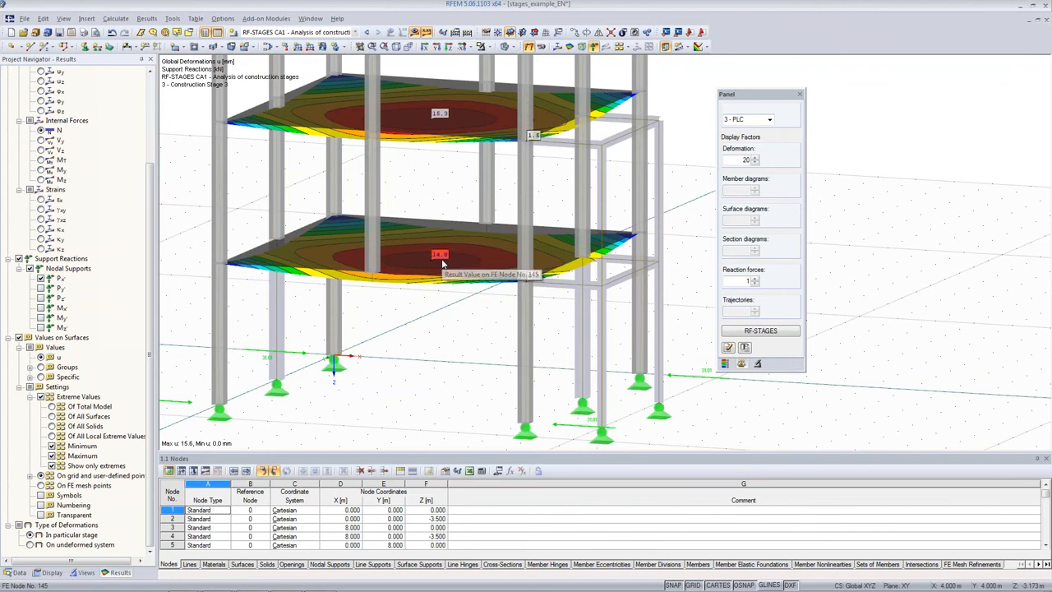
scroll(442, 263, "down", 3)
middle_click_drag(442, 263, 435, 318)
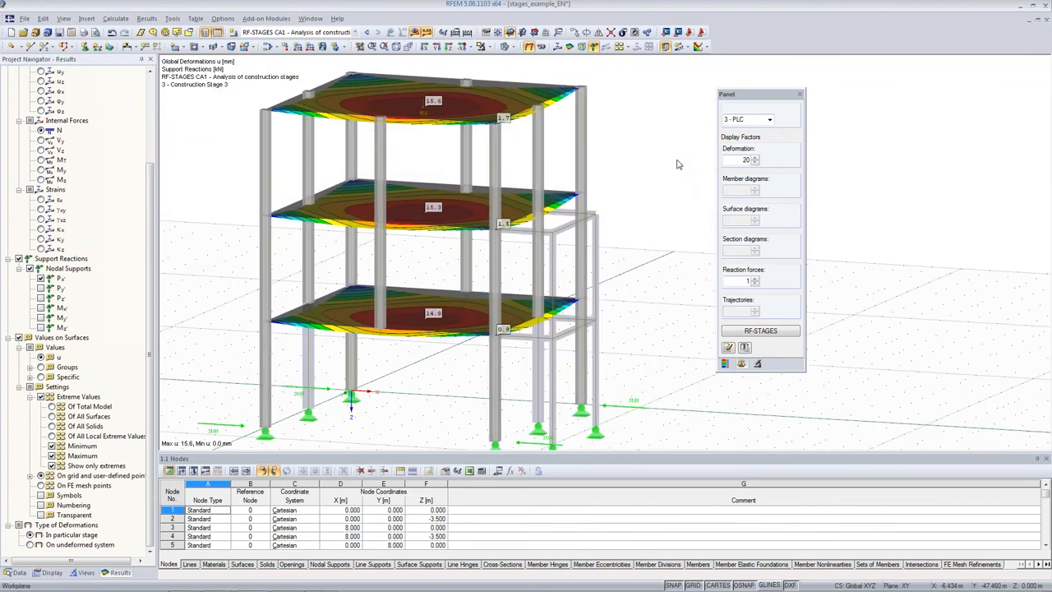
middle_click_drag(689, 168, 647, 197, "ctrl")
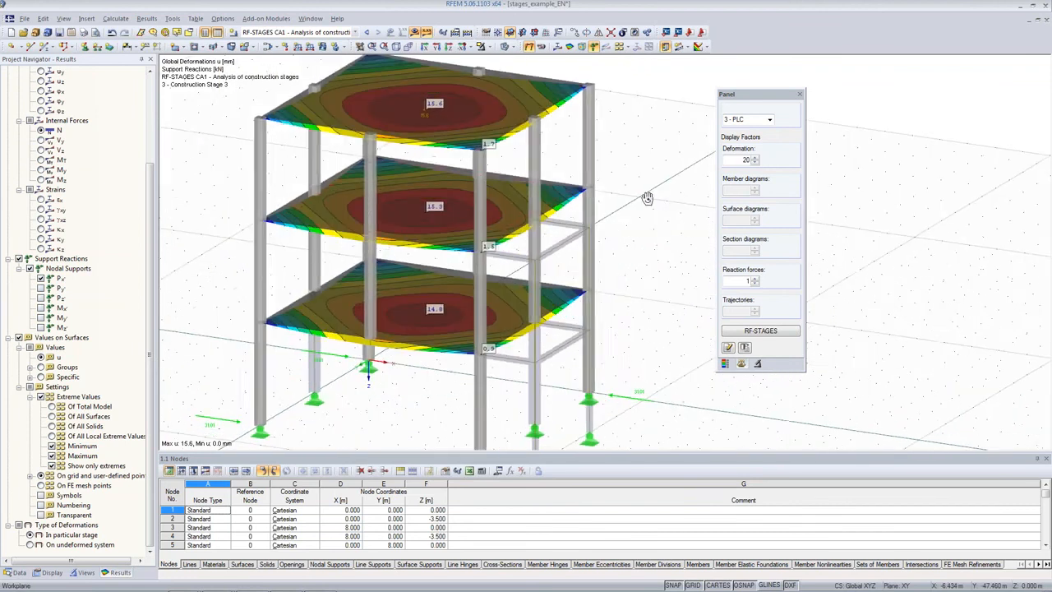
- Review the exported RF-STAGES result combinations in the list of available load cases and combinations
left_click(18, 572)
left_click(355, 32)
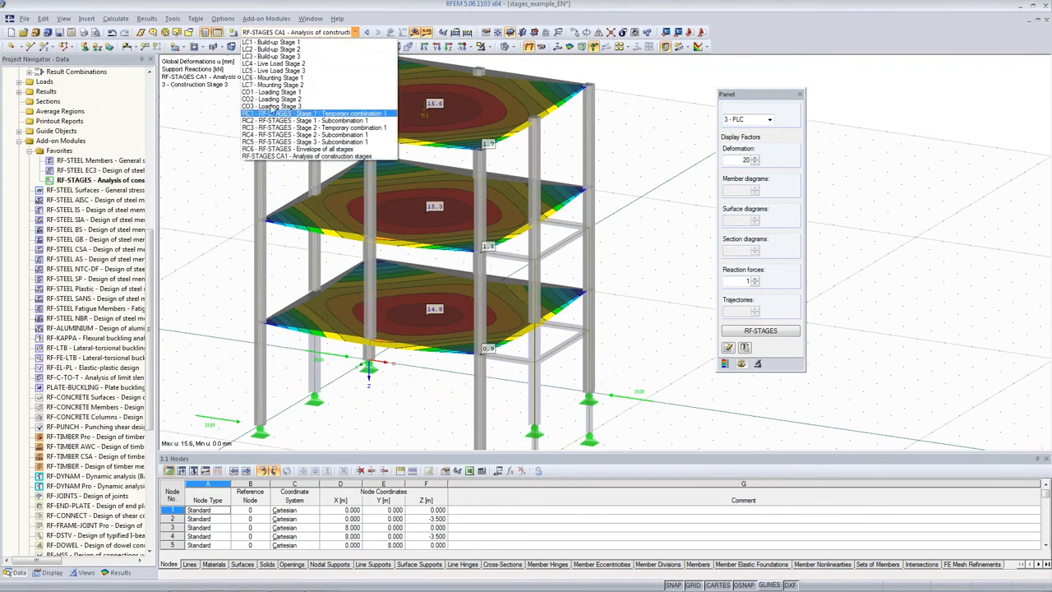
left_click(207, 159)
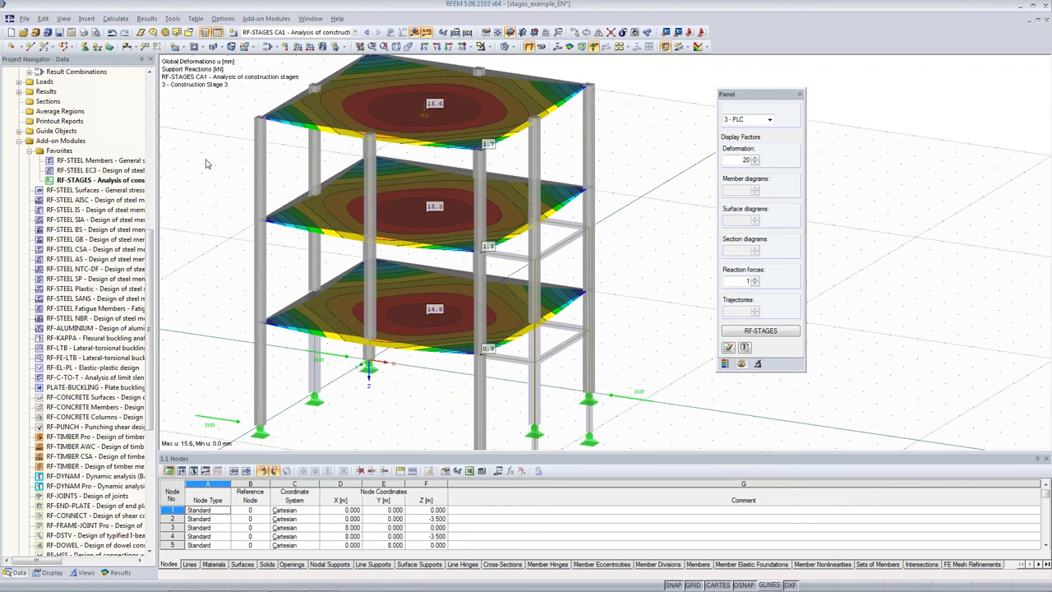
double_click(94, 161)
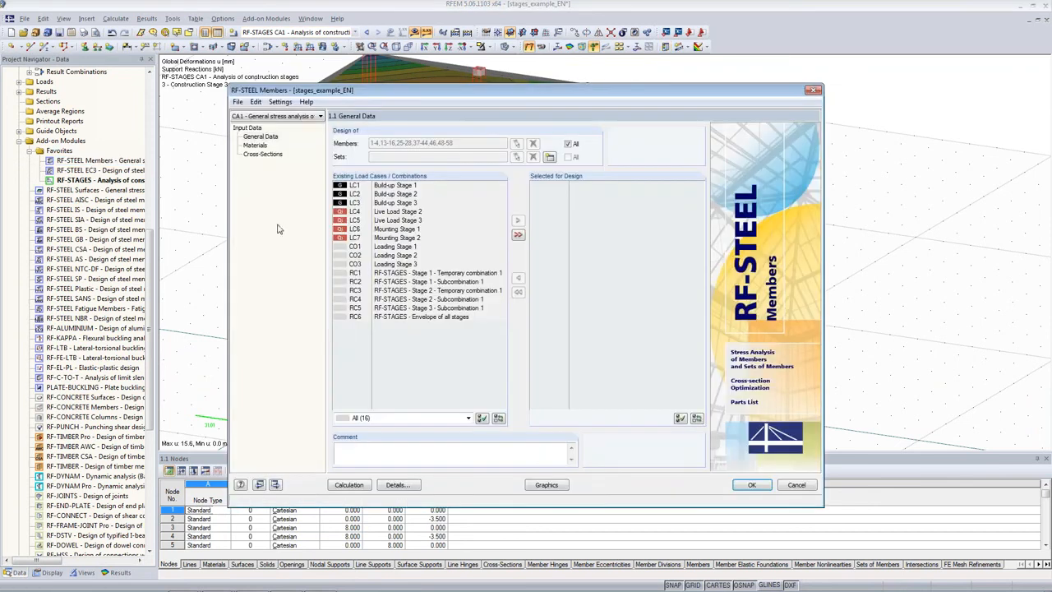
left_click(374, 272)
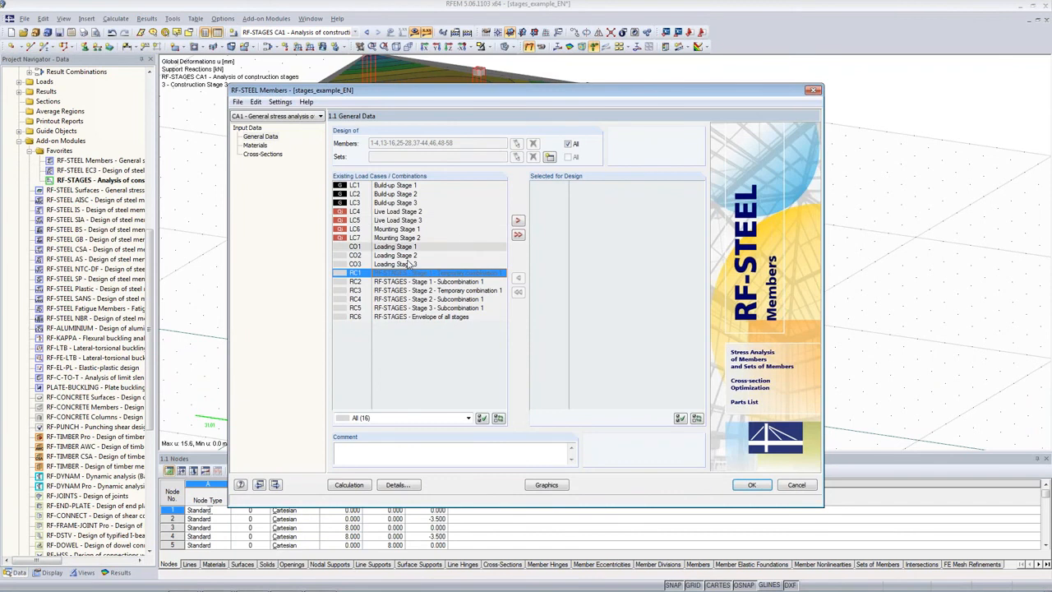
left_click_drag(402, 316, 604, 188)
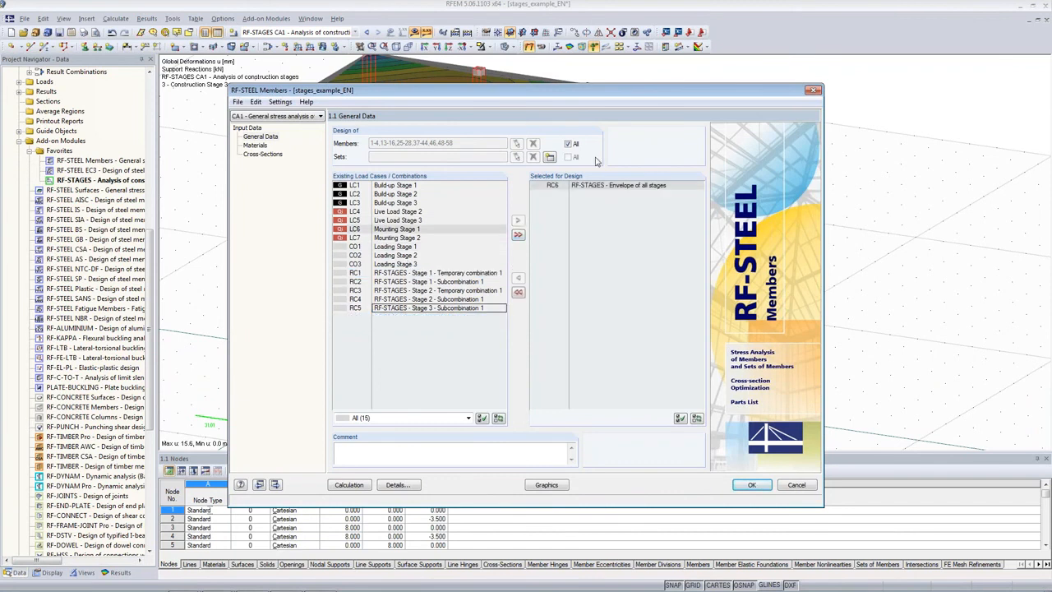
left_click(567, 144)
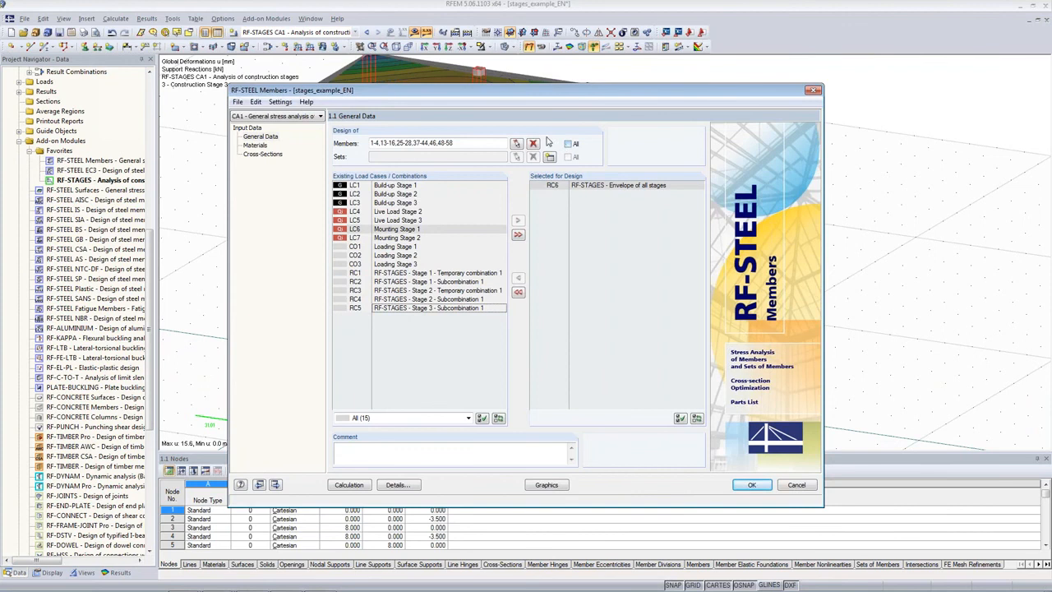
left_click(516, 143)
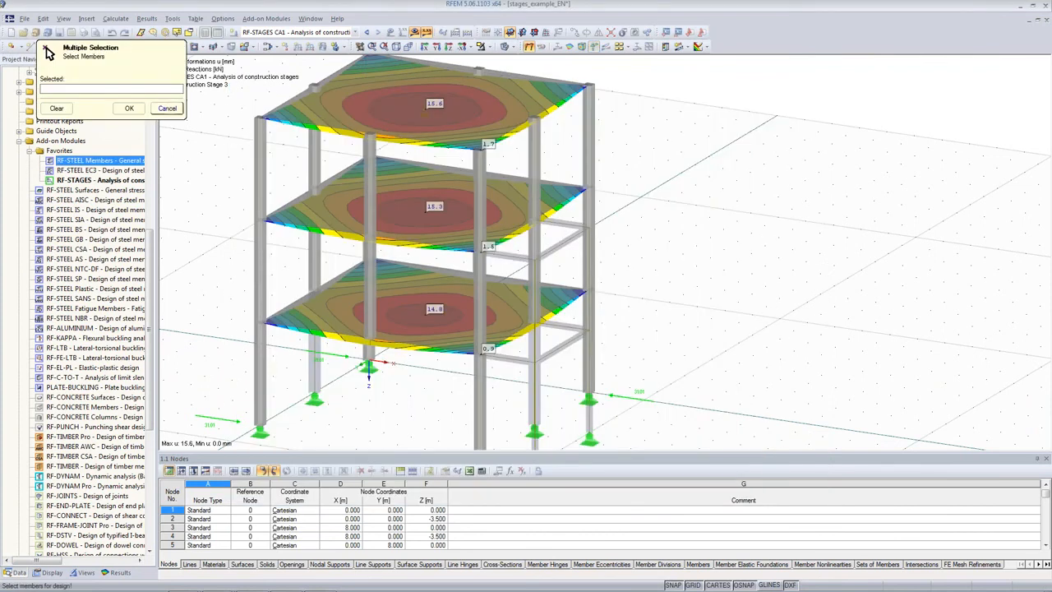
left_click(415, 33)
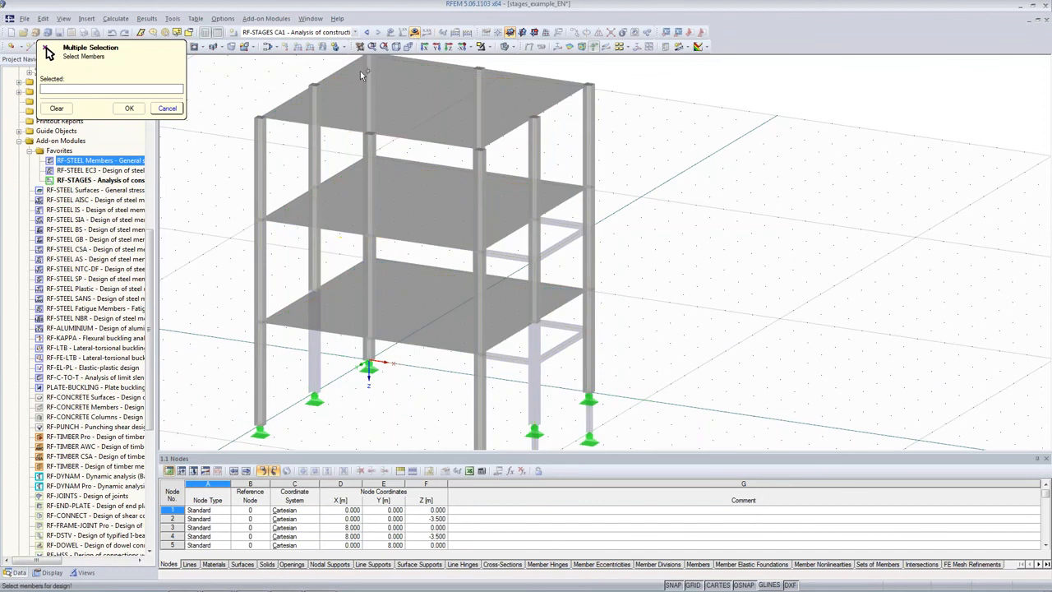
scroll(510, 141, "down", 2)
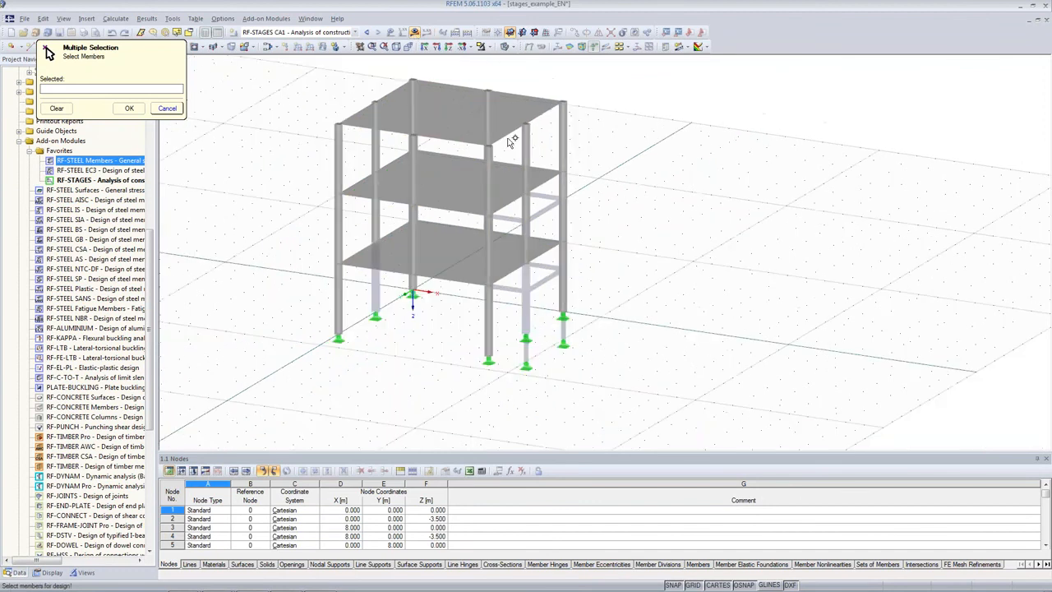
scroll(508, 140, "down", 1)
left_click(355, 33)
left_click(332, 40)
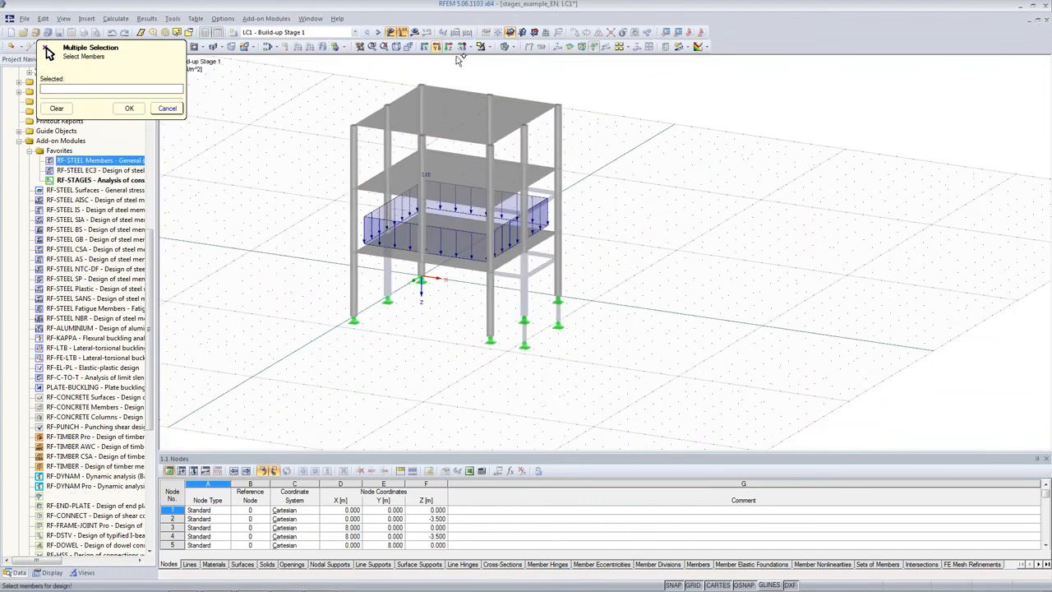
left_click(491, 47)
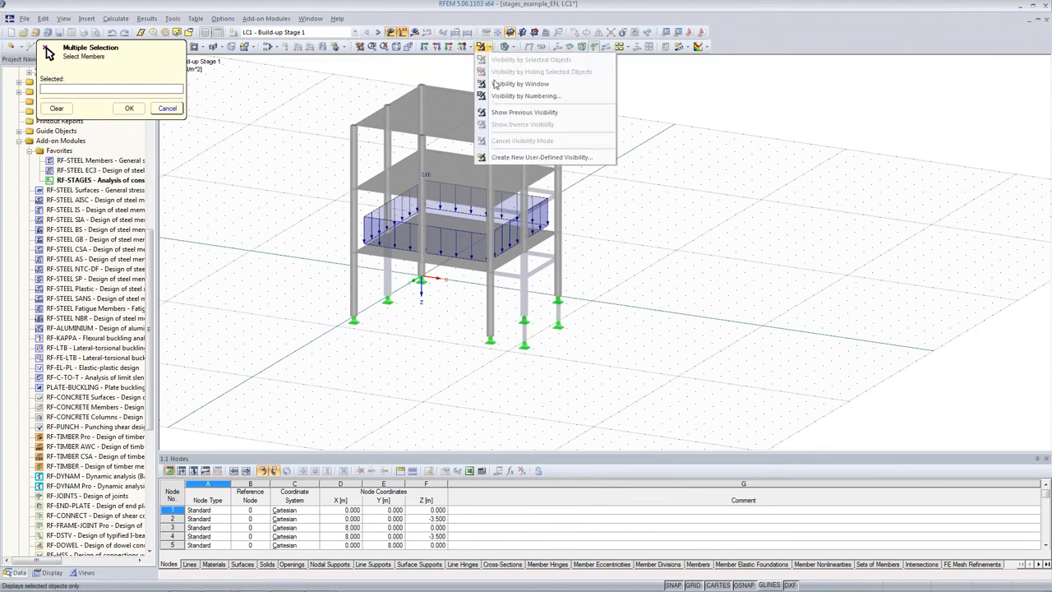
left_click(355, 33)
left_click(321, 156)
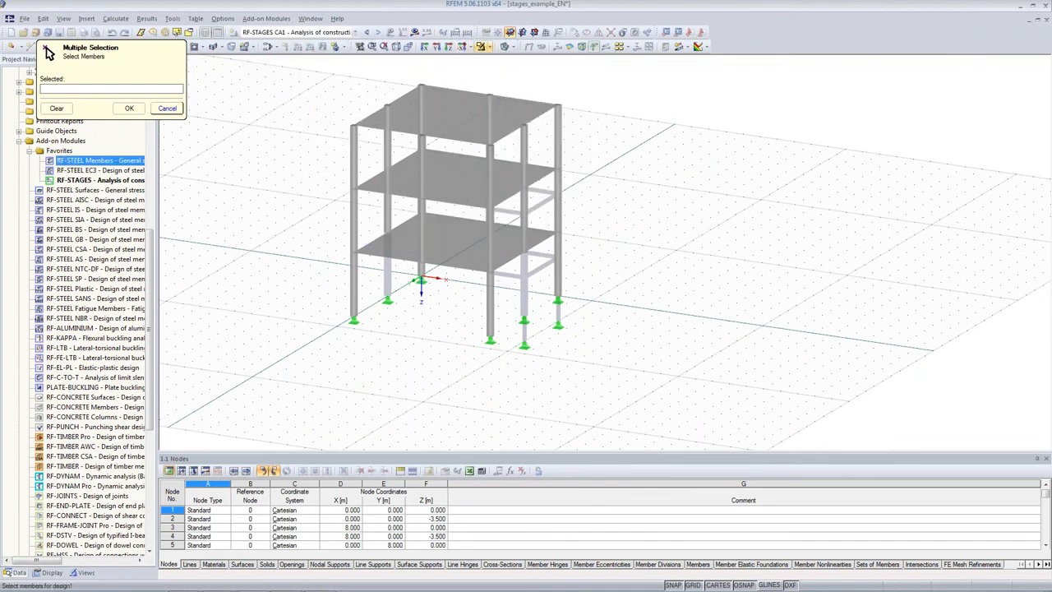
left_click(169, 109)
left_click(749, 485)
key("Return")
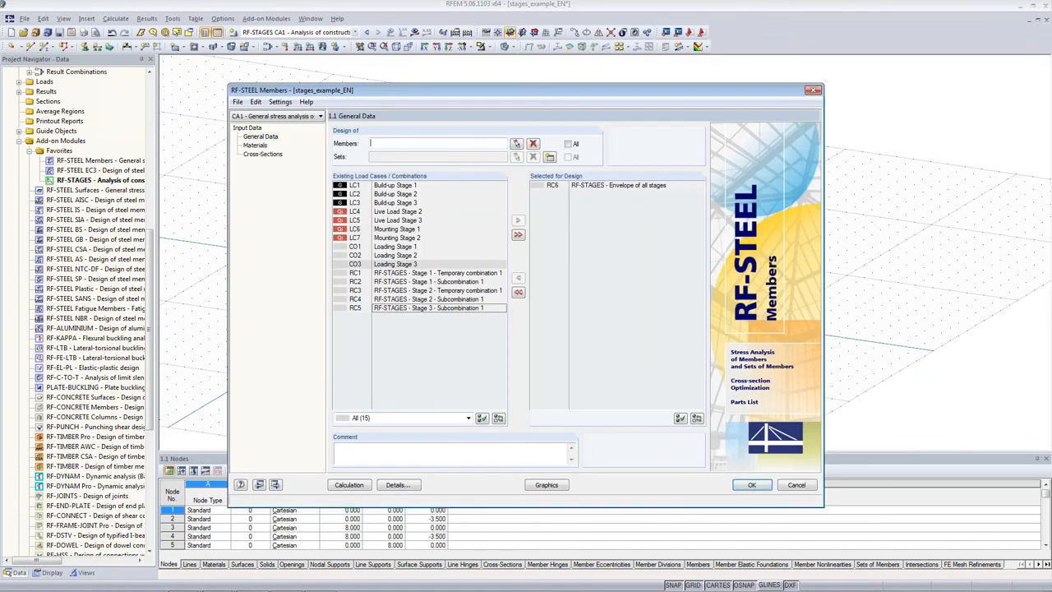
left_click(797, 485)
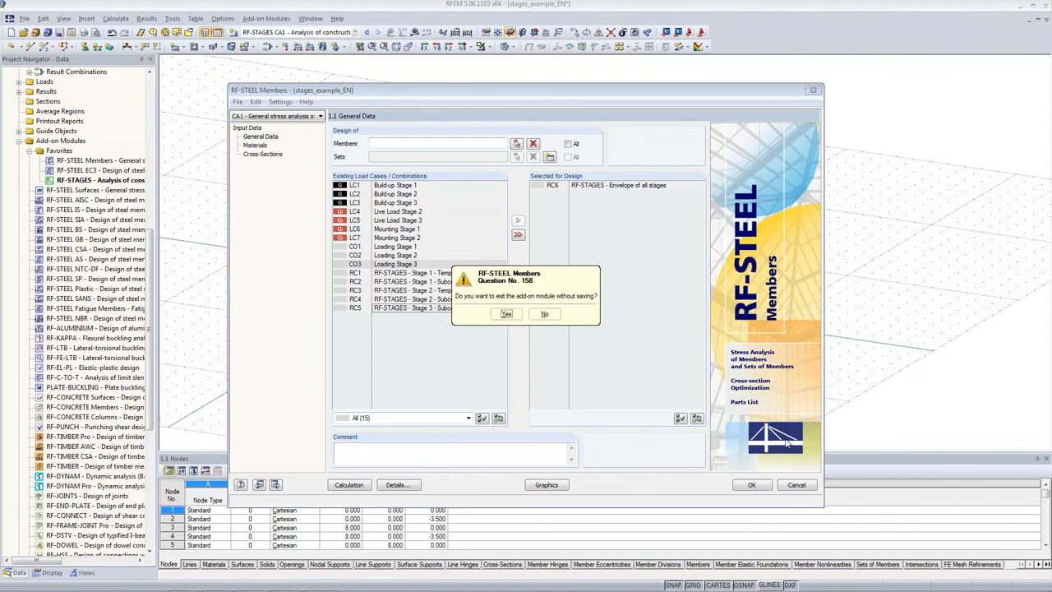
key("Return")
- Set RF-STEEL Members to design only members 46 and 48 of Construction Stage 1 for RC6, the envelope of all stages
left_click(414, 32)
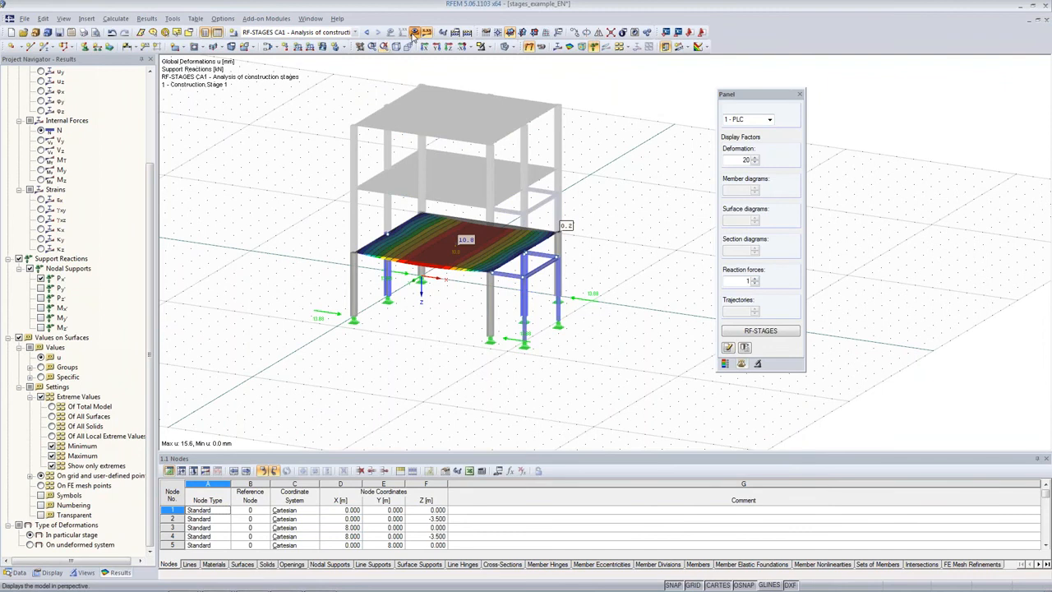
left_click(414, 34)
double_click(98, 160)
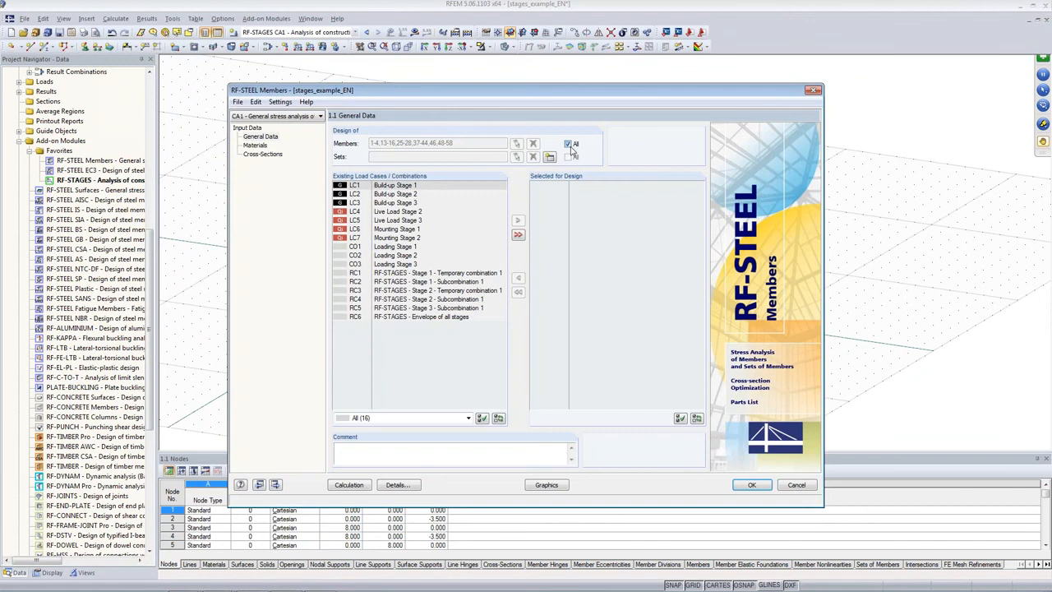
left_click(567, 143)
left_click(516, 142)
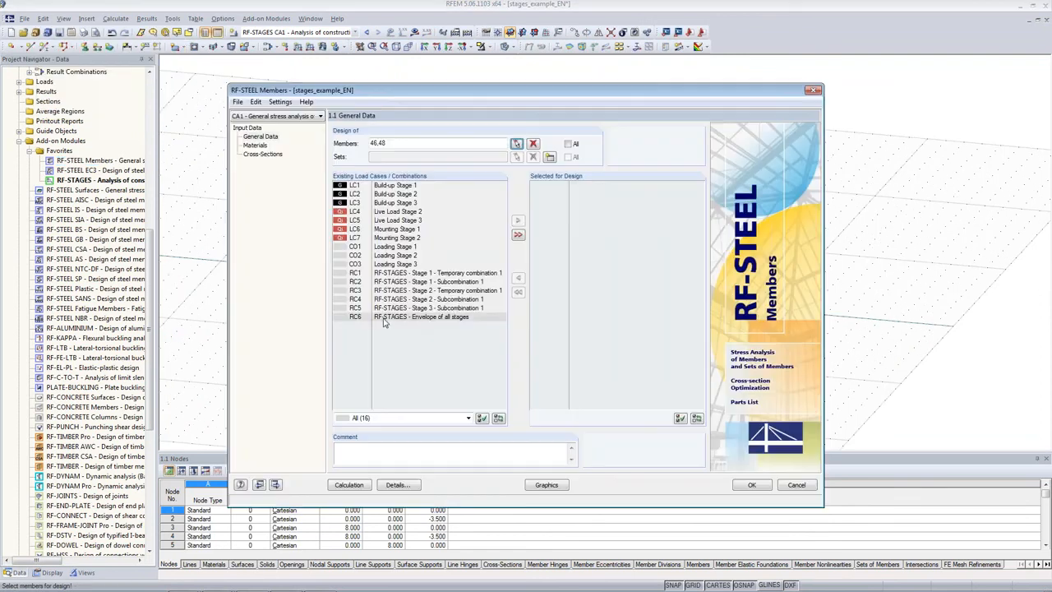
left_click(384, 317)
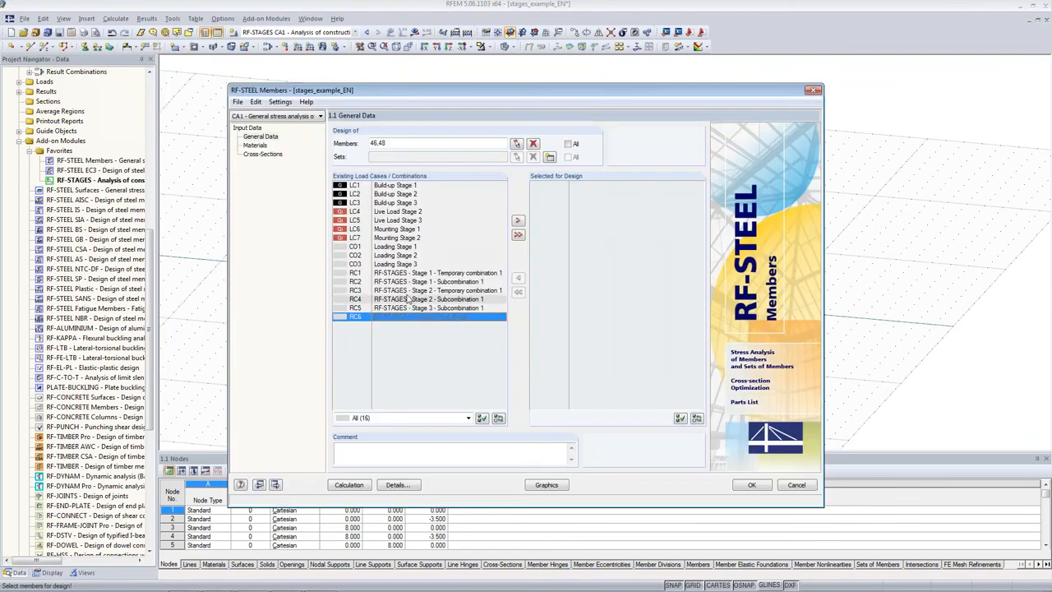
left_click(518, 221)
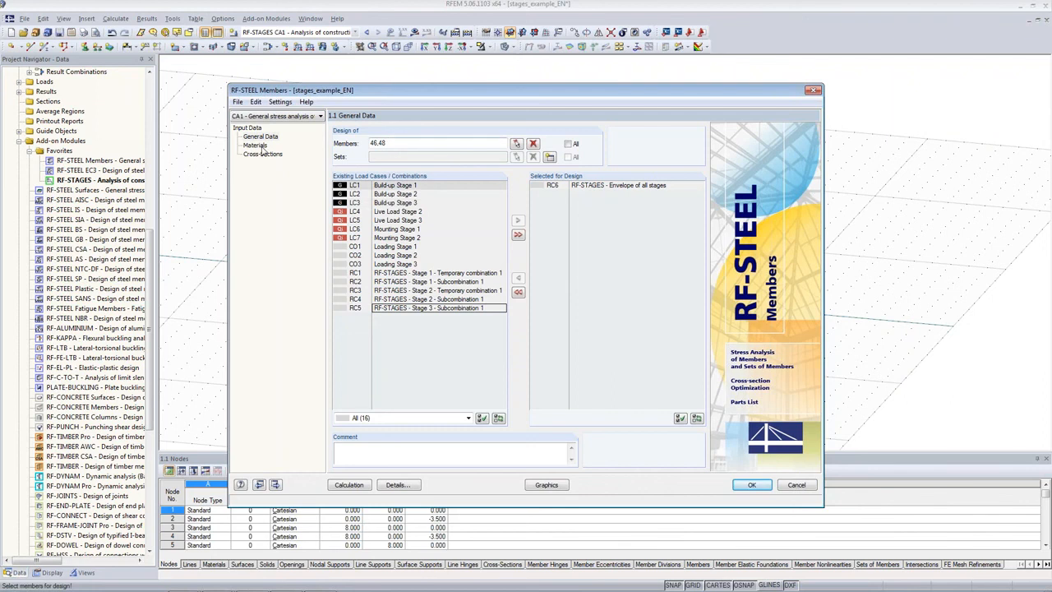
- Set the stress method for result combinations to Stresses from internal forces, calculate the member stresses and save the design case
left_click(396, 484)
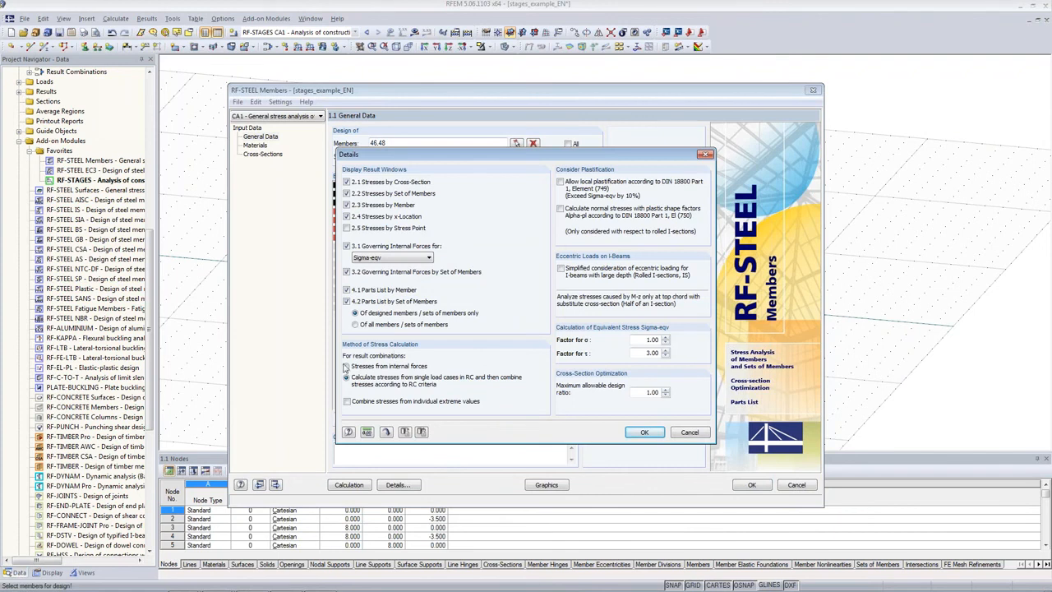
left_click(374, 367)
left_click(644, 432)
left_click(757, 487)
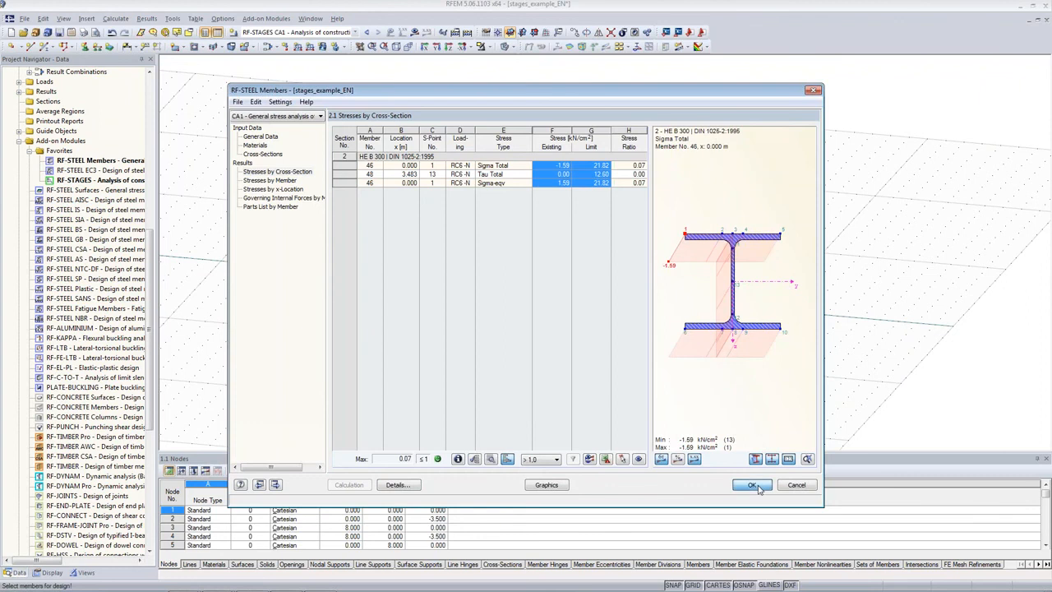
middle_click_drag(773, 236, 662, 246, "ctrl")
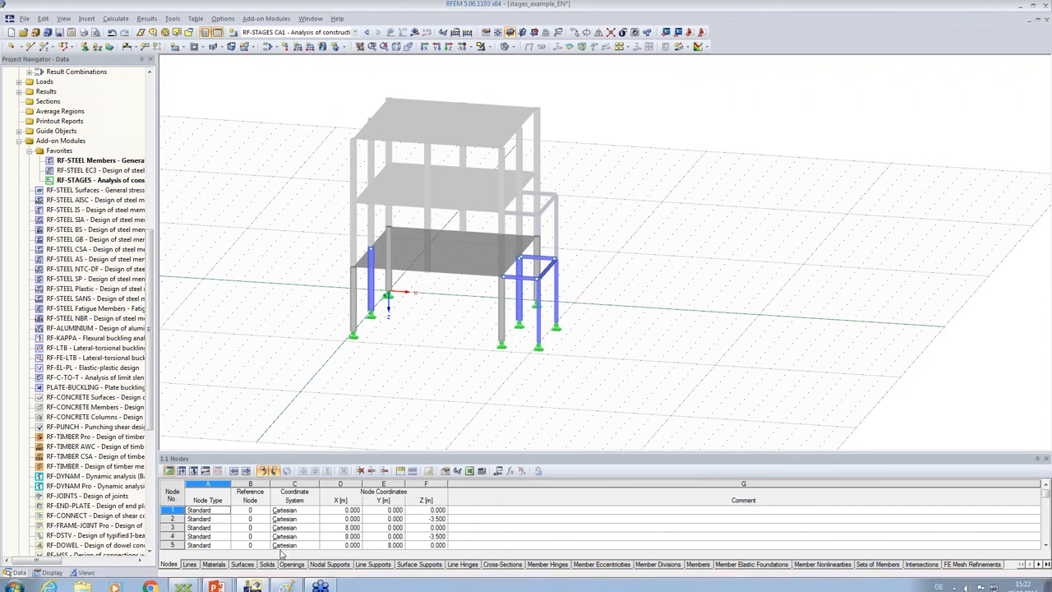
- Switch to the stages_EN2 PowerPoint slide show and advance to the Additional Information slide
mouse_move(214, 584)
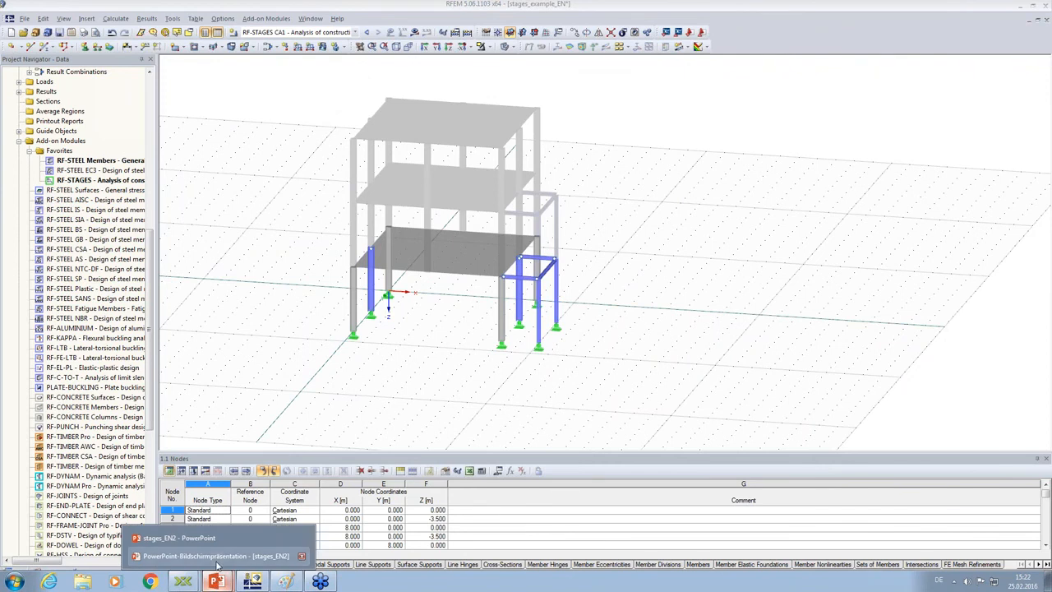
left_click(217, 564)
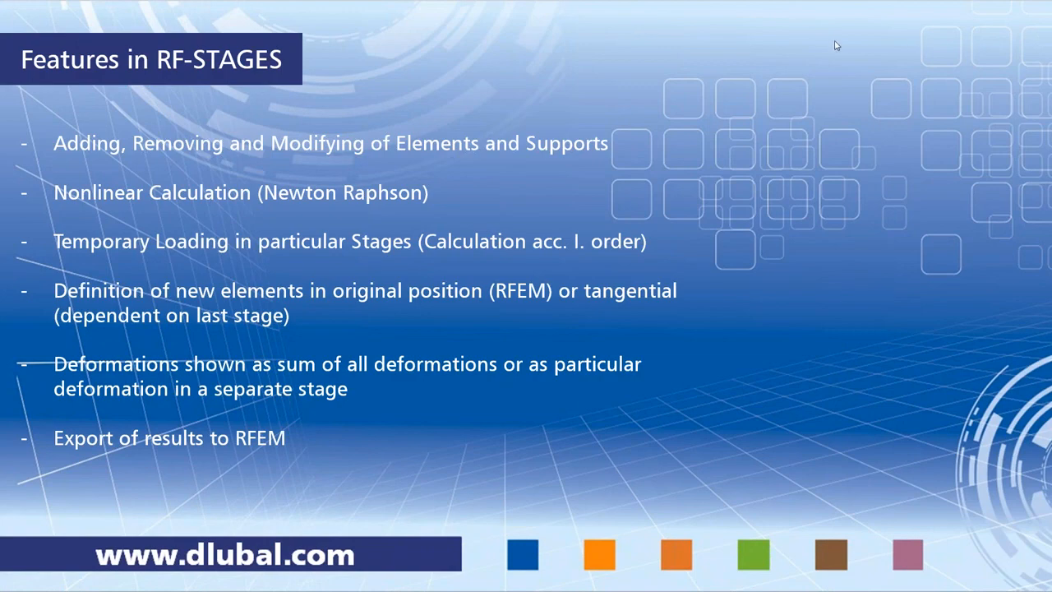
left_click(585, 153)
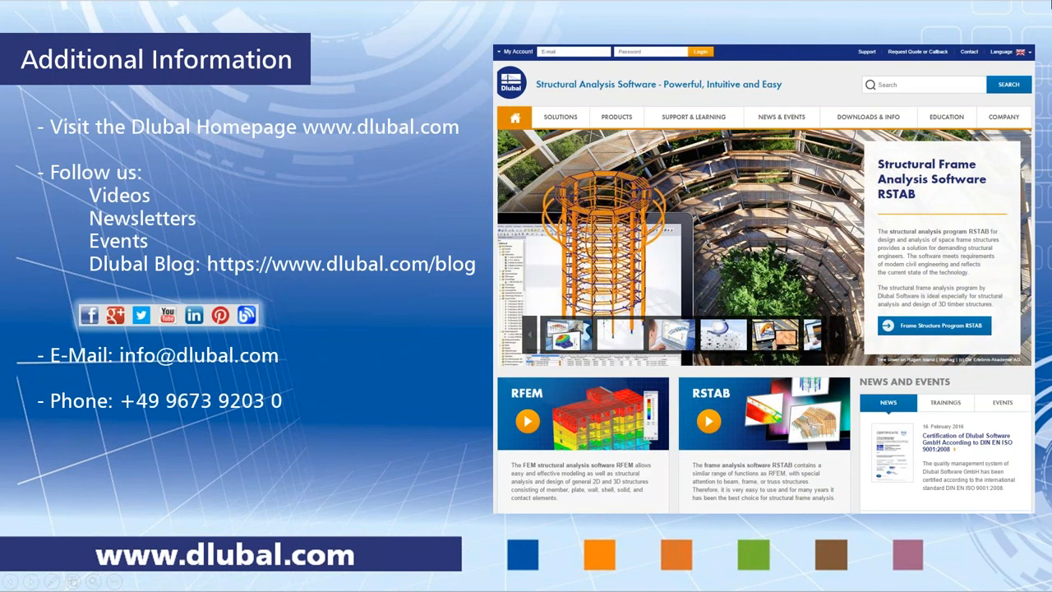